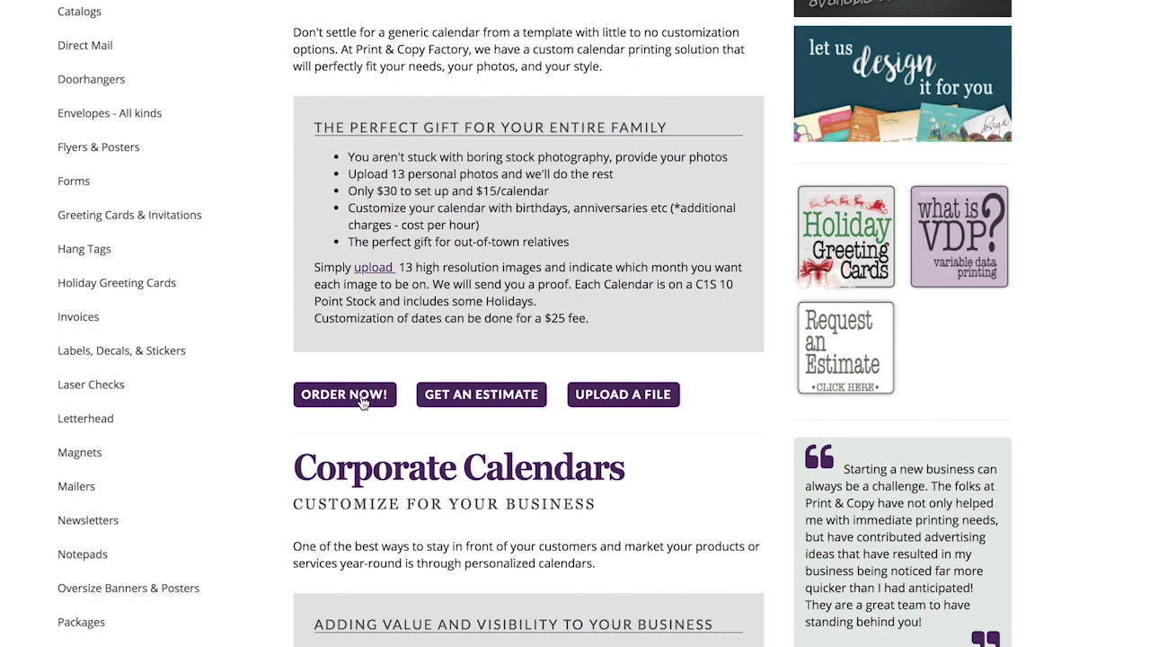
Step: Order the personalized coil-bound calendar with a quantity of 15, tick the instructions checkbox and continue to customizing the order
click(362, 399)
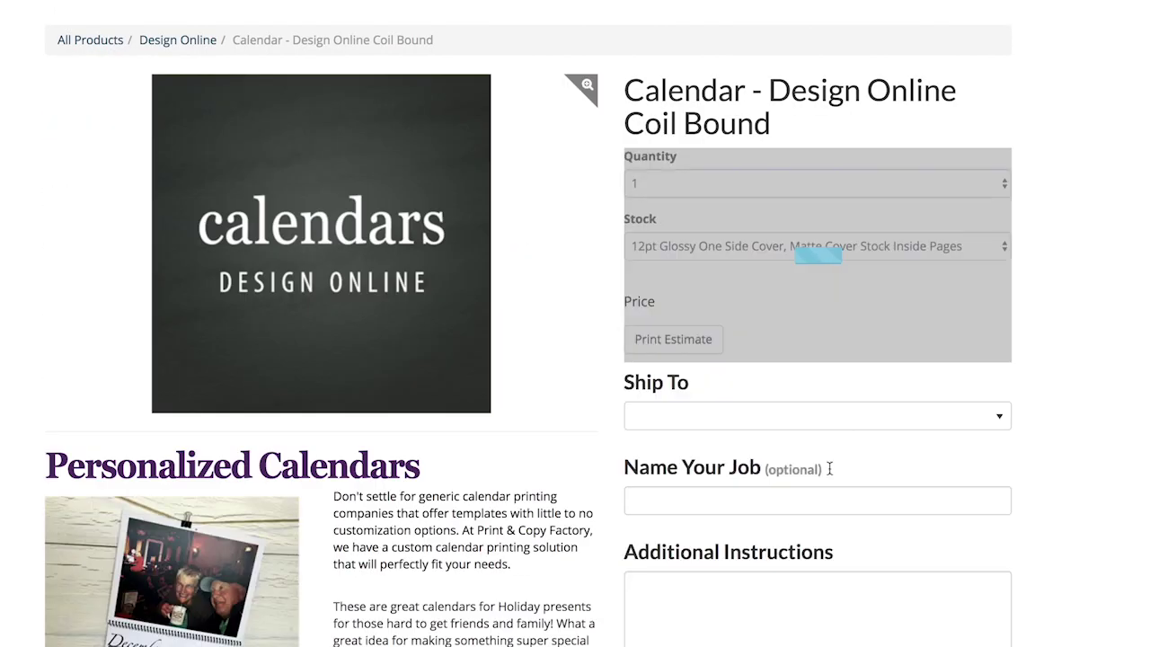
click(810, 180)
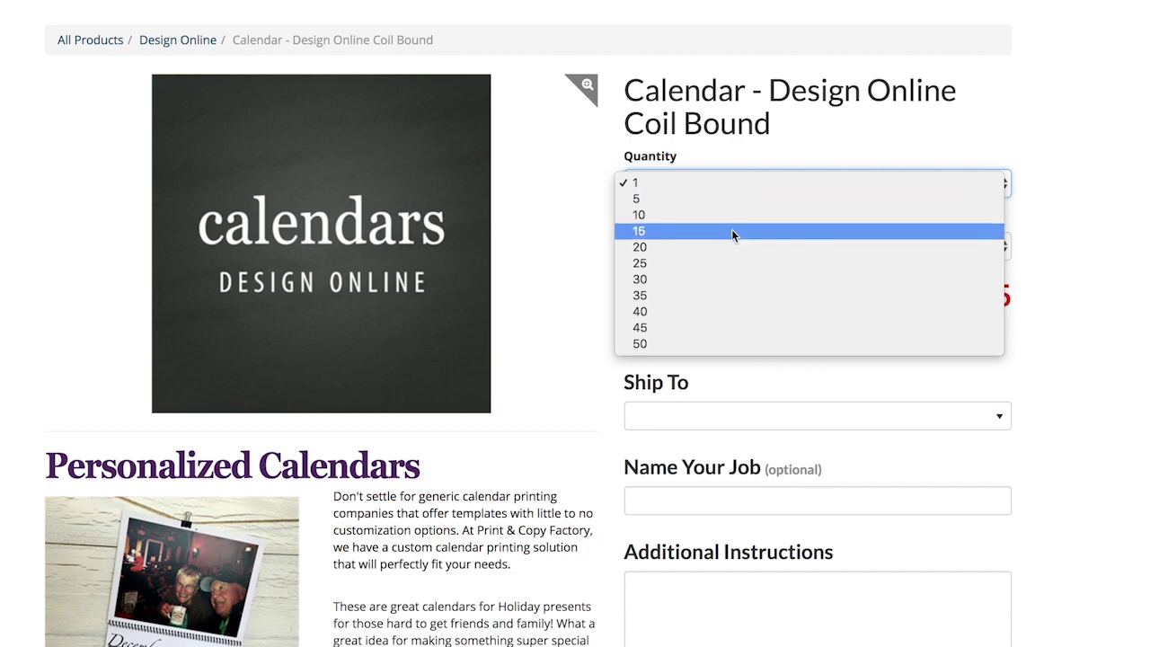
click(697, 233)
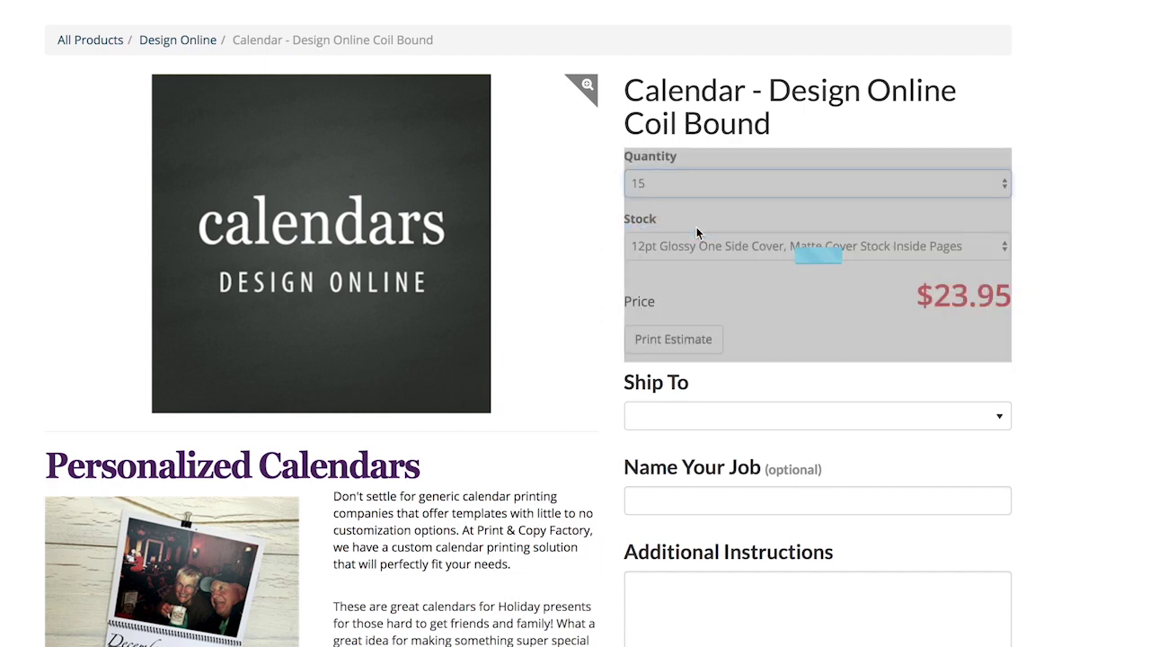
scroll(1033, 352, down, 3)
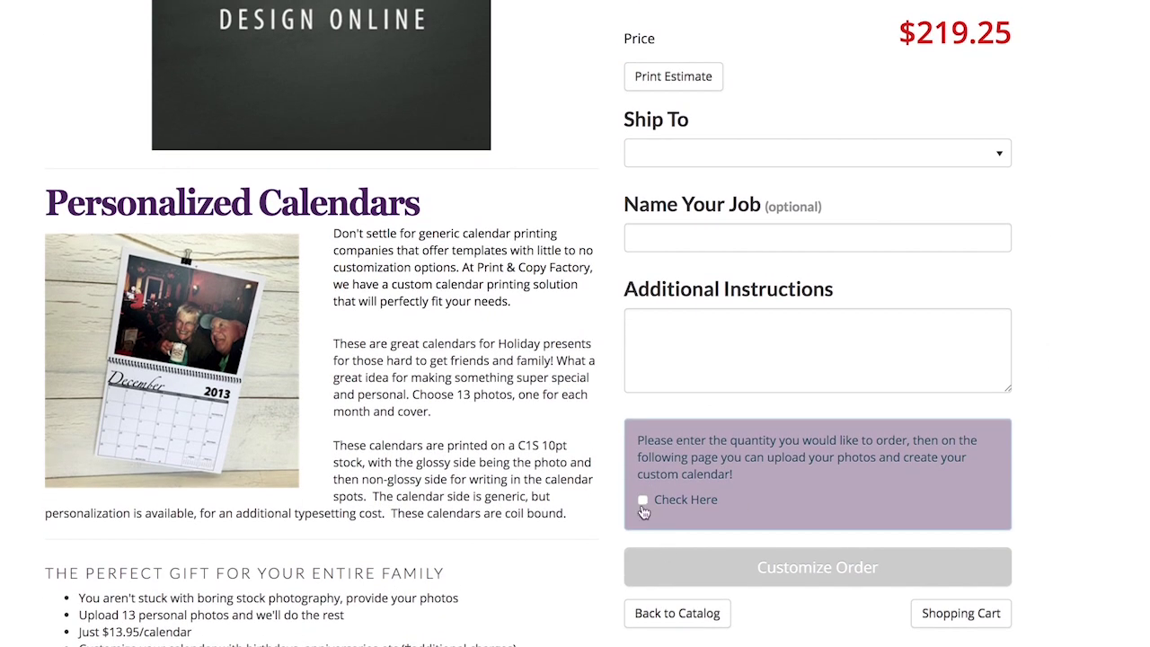
click(757, 565)
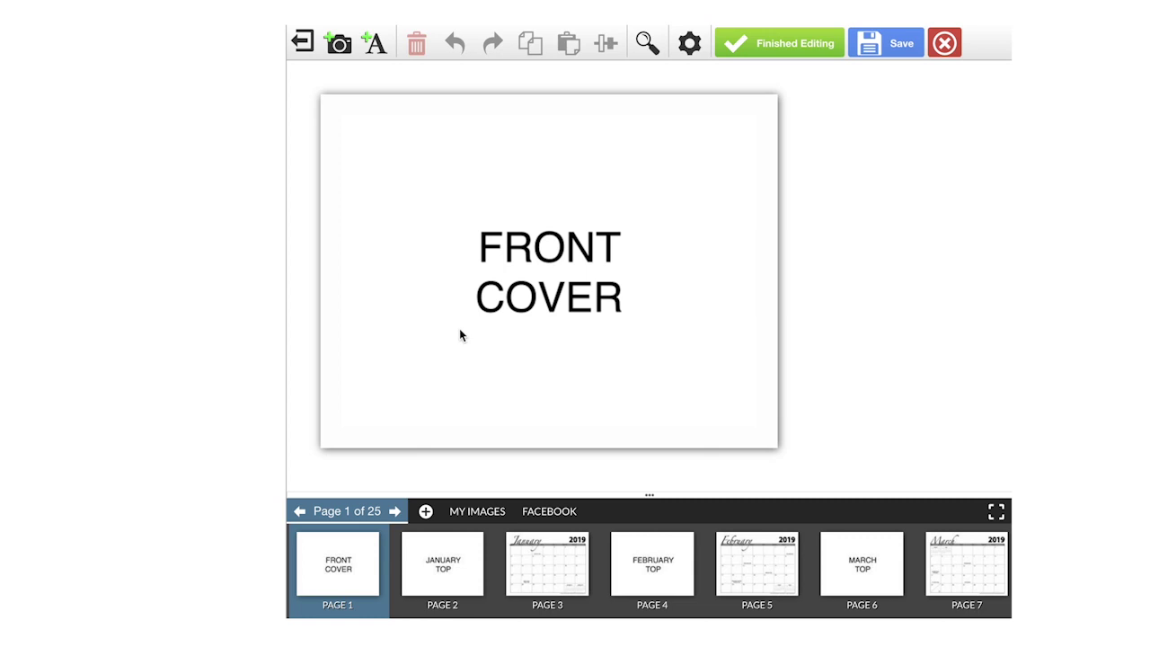
Step: Upload a photo from the computer to My Images and add an empty image frame to the front cover
click(458, 511)
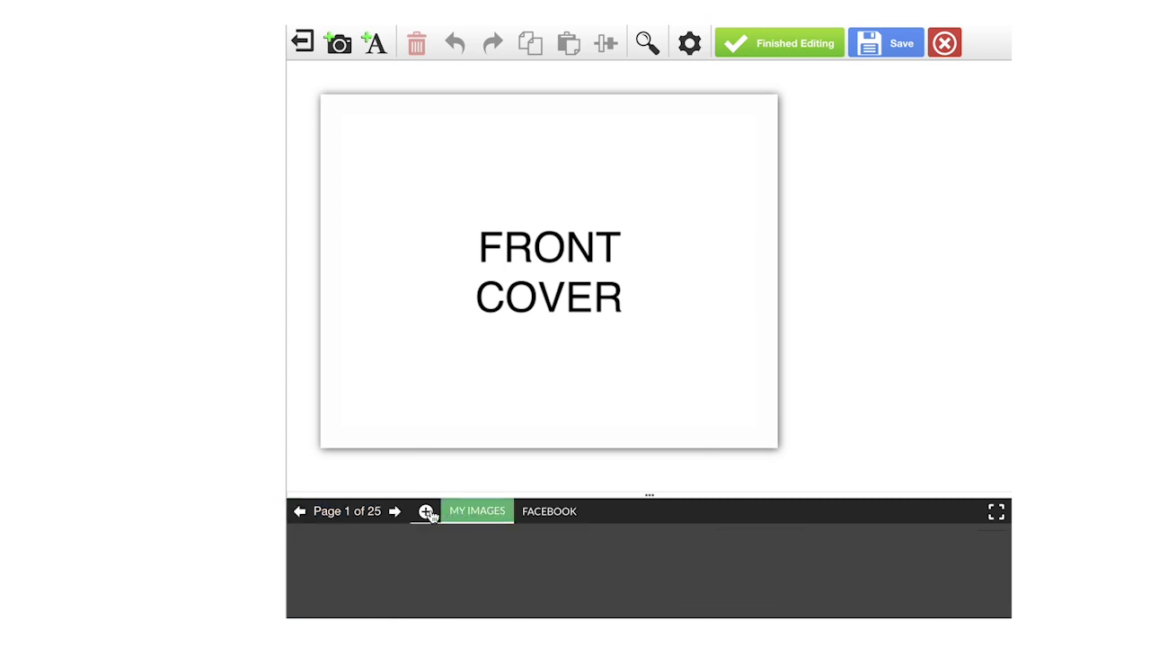
click(425, 511)
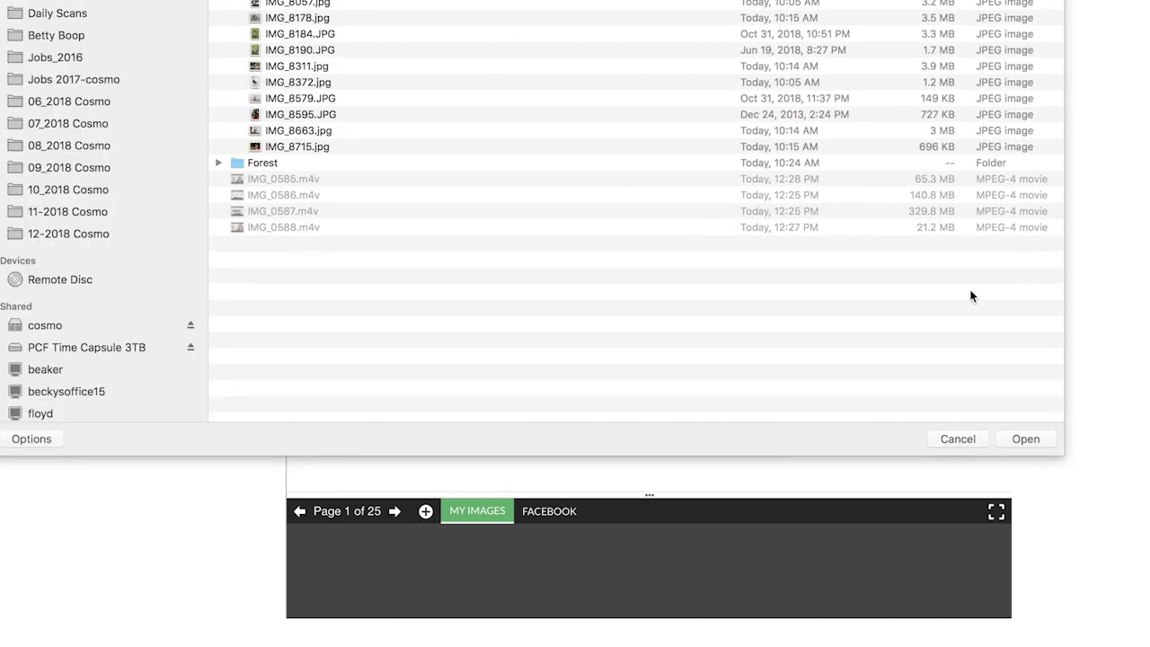
click(1024, 439)
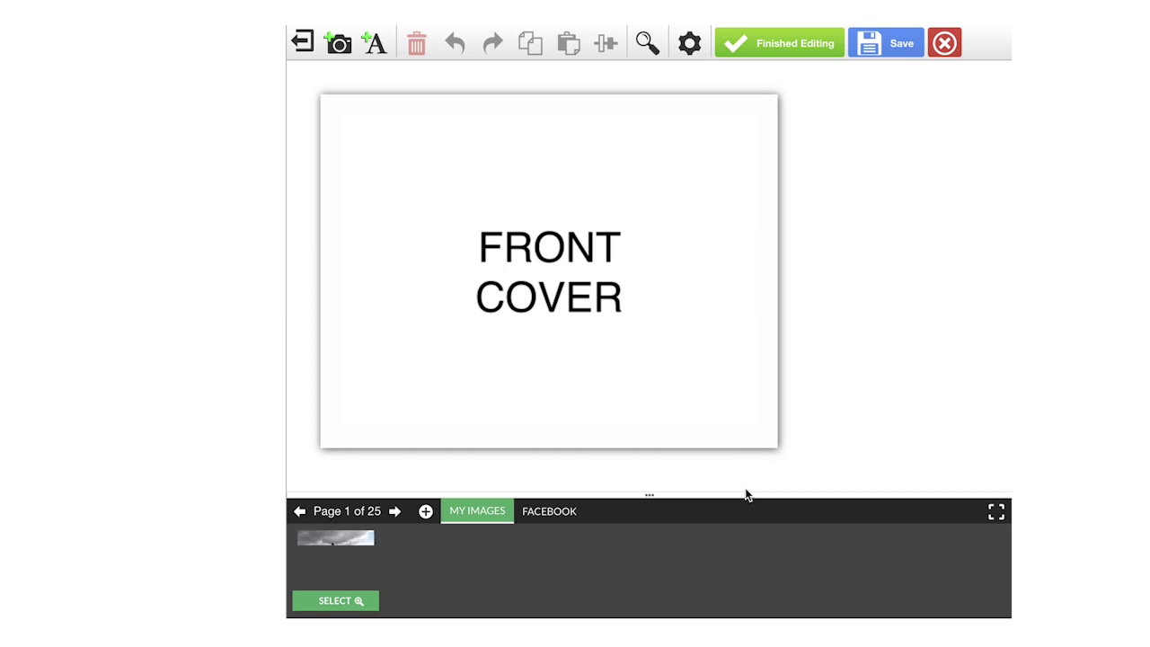
click(340, 45)
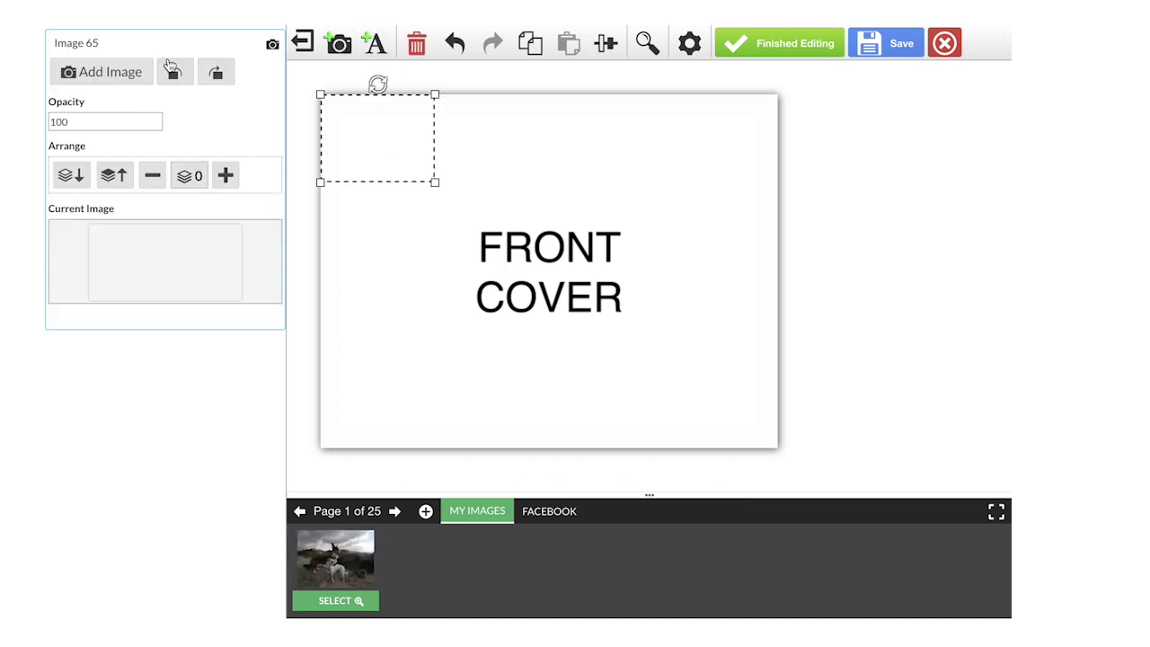
click(109, 74)
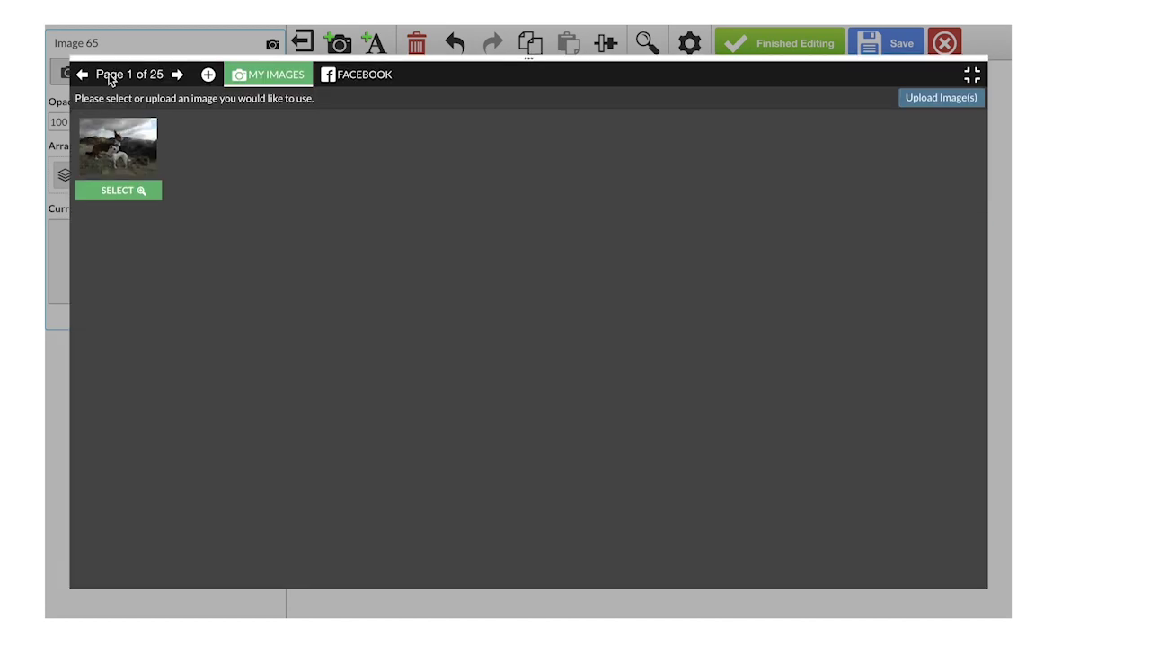
click(120, 191)
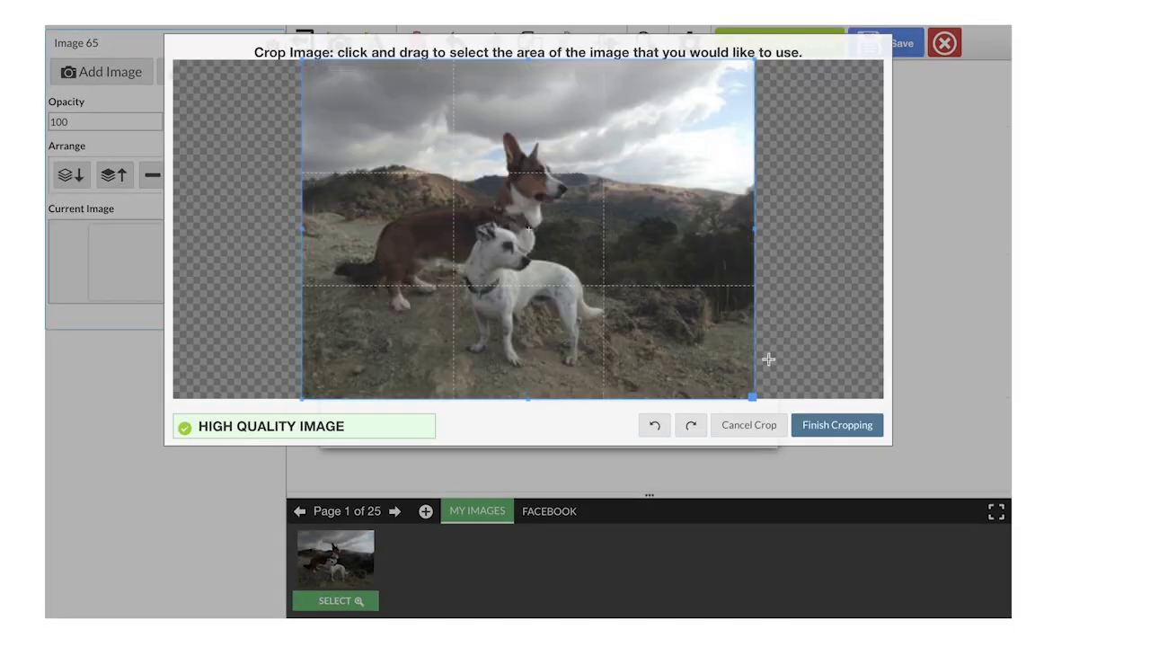
click(749, 427)
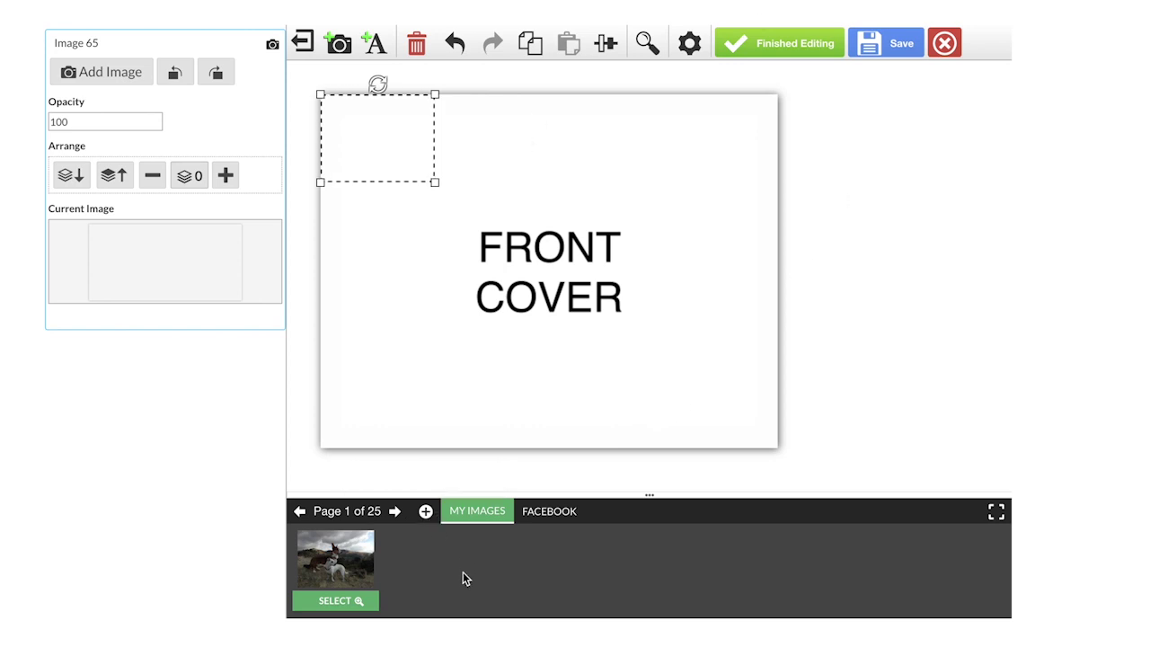
Step: Fill the front cover's frame with the uncropped photo of the two dogs and enlarge it to cover the placeholder area
click(340, 600)
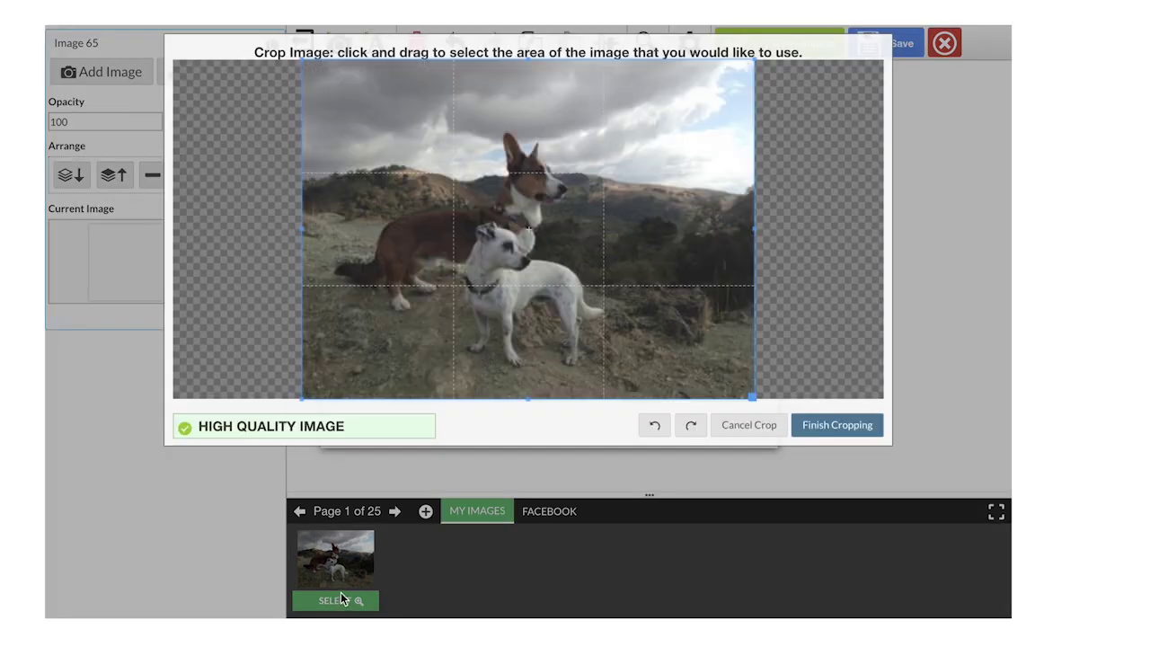
click(831, 433)
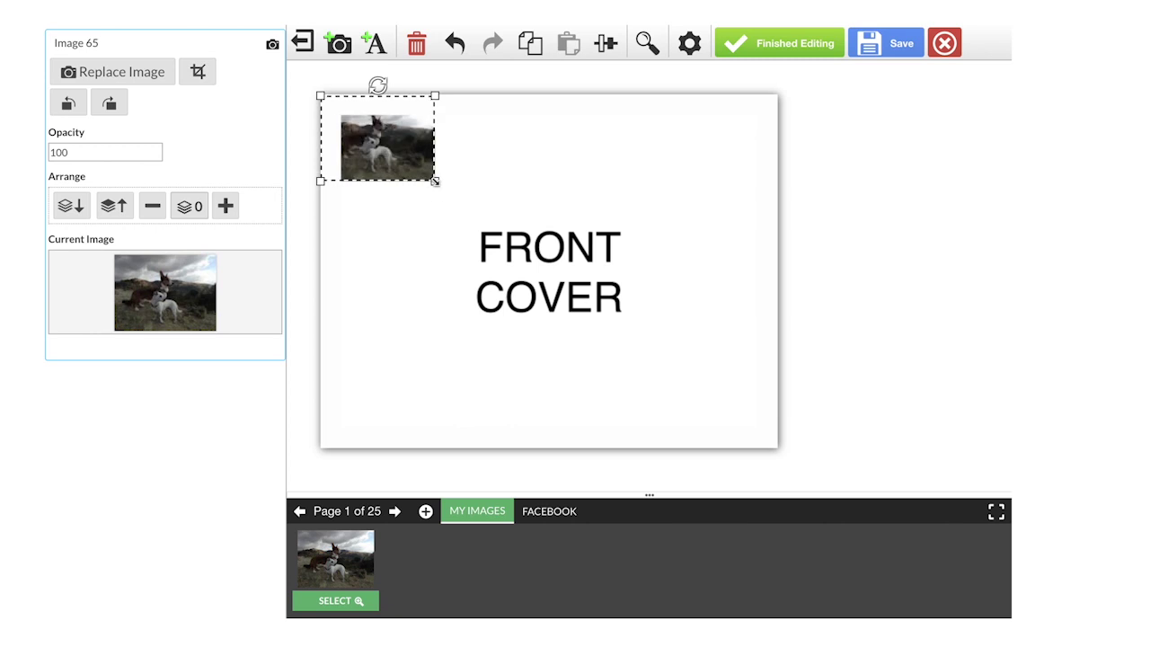
drag(436, 182, 636, 334)
mouse_move(441, 236)
mouse_down()
mouse_move(423, 236)
mouse_move(408, 213)
mouse_move(467, 213)
mouse_move(434, 242)
mouse_move(453, 242)
mouse_up()
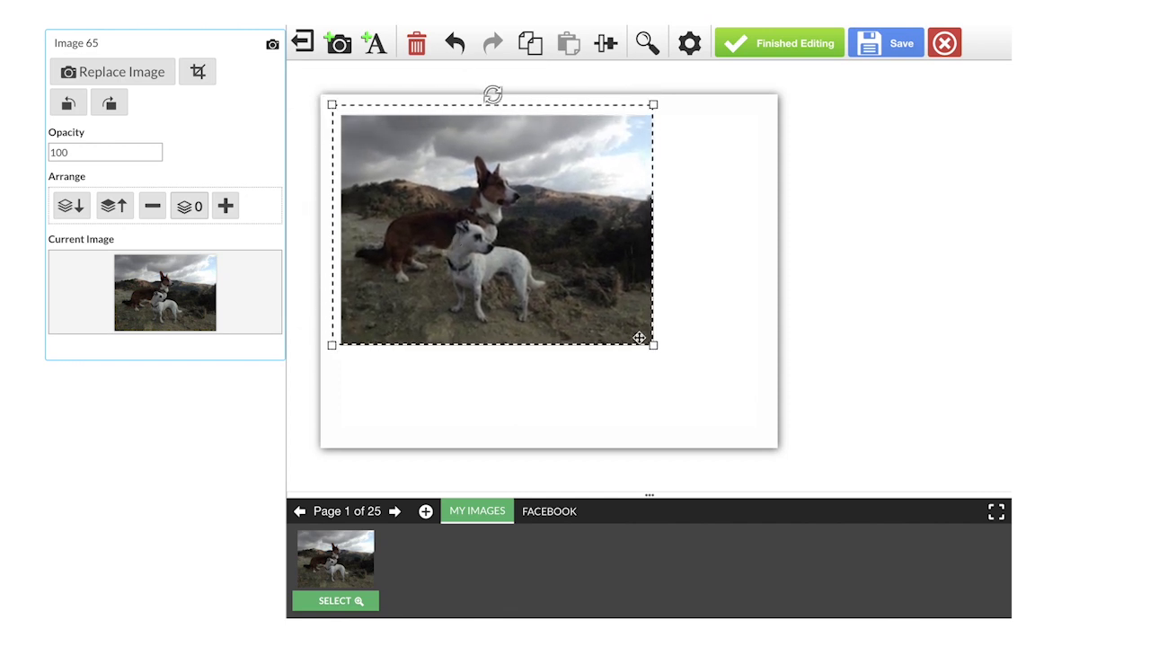
drag(641, 342, 775, 432)
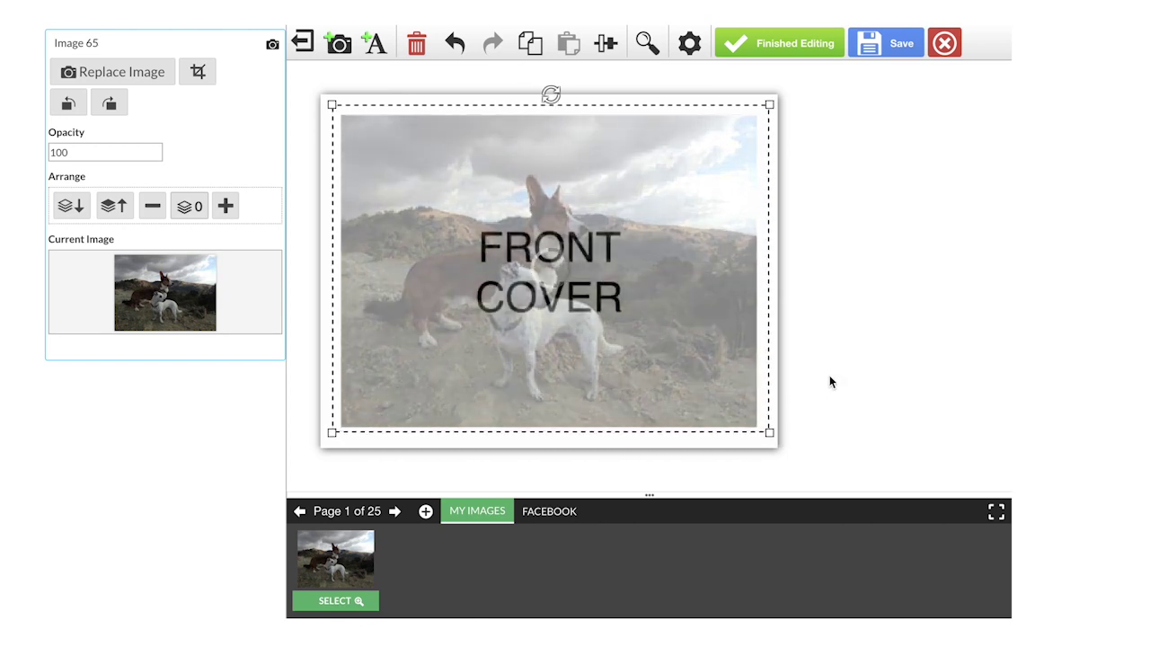
click(850, 360)
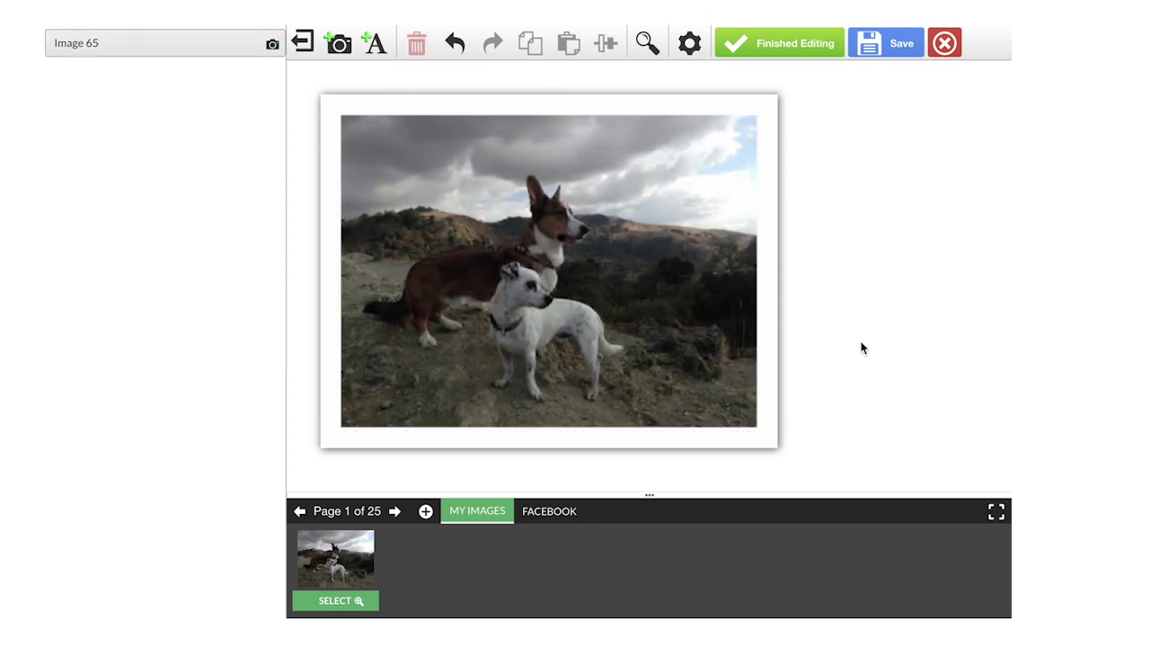
Step: Go to page 2, January Top, and load the Disneyland album from Facebook as an image source
click(393, 514)
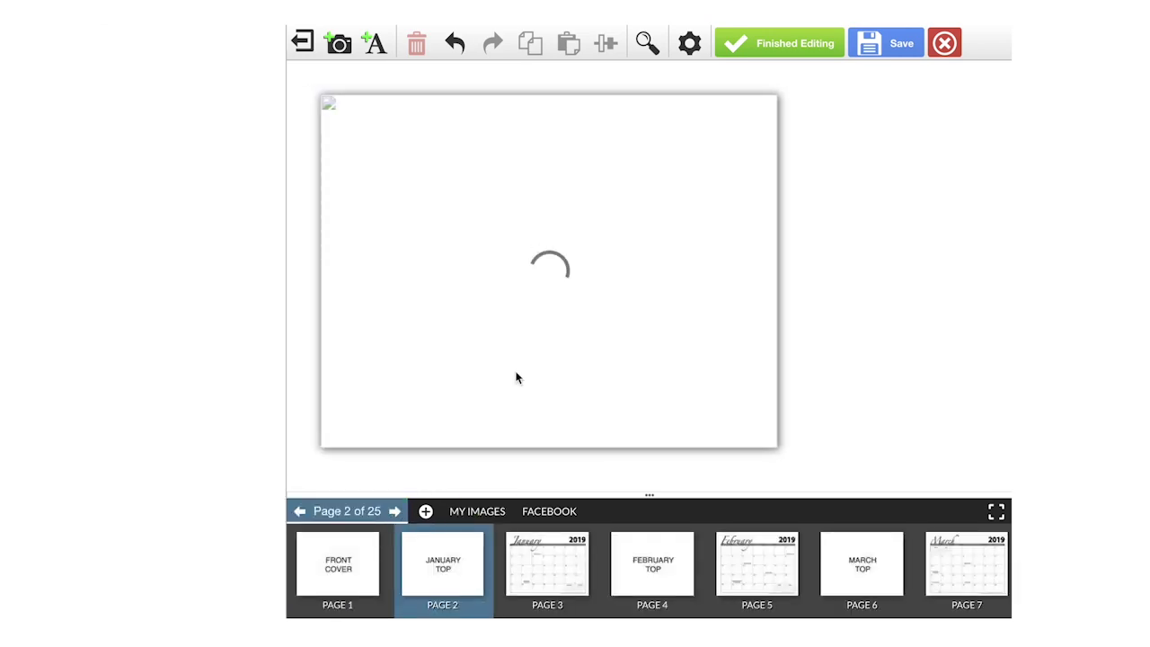
click(548, 511)
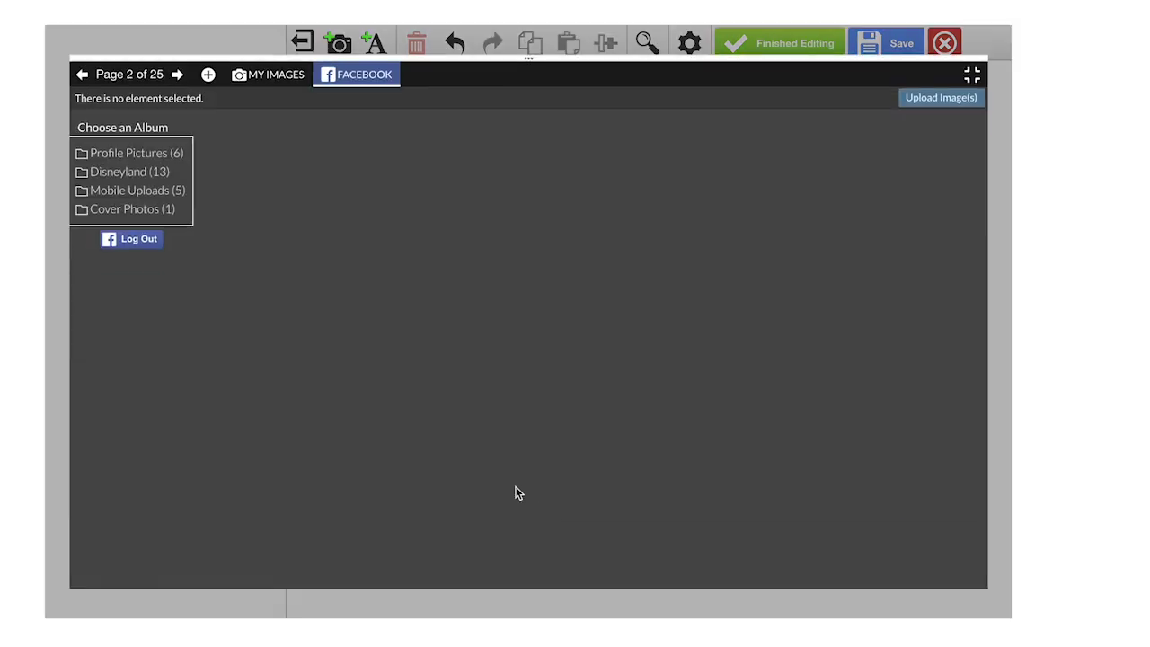
click(130, 172)
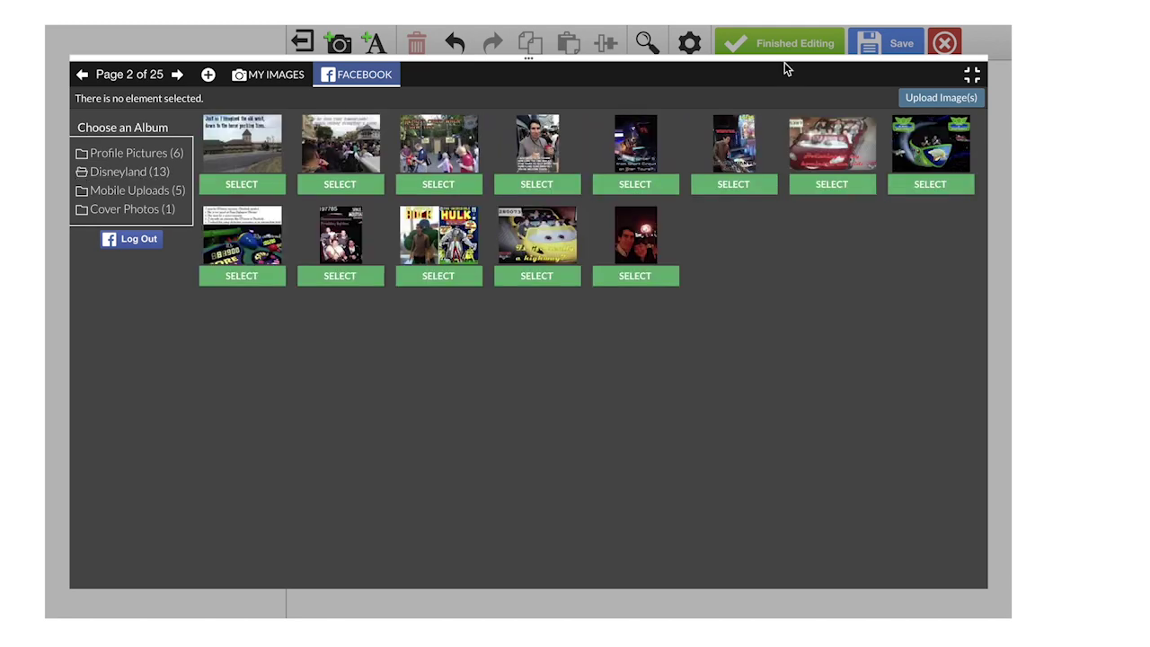
click(979, 73)
Step: Add the uncropped old west building photo from the Disneyland album to the January page and enlarge it from the page's upper-left corner
click(338, 47)
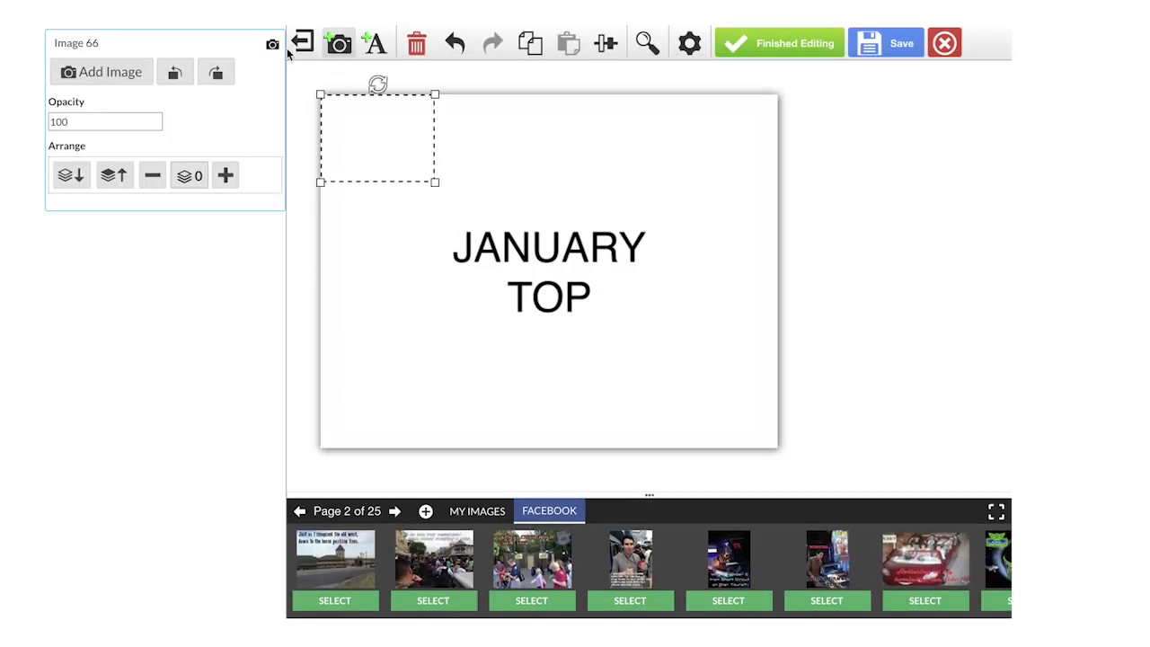
click(79, 73)
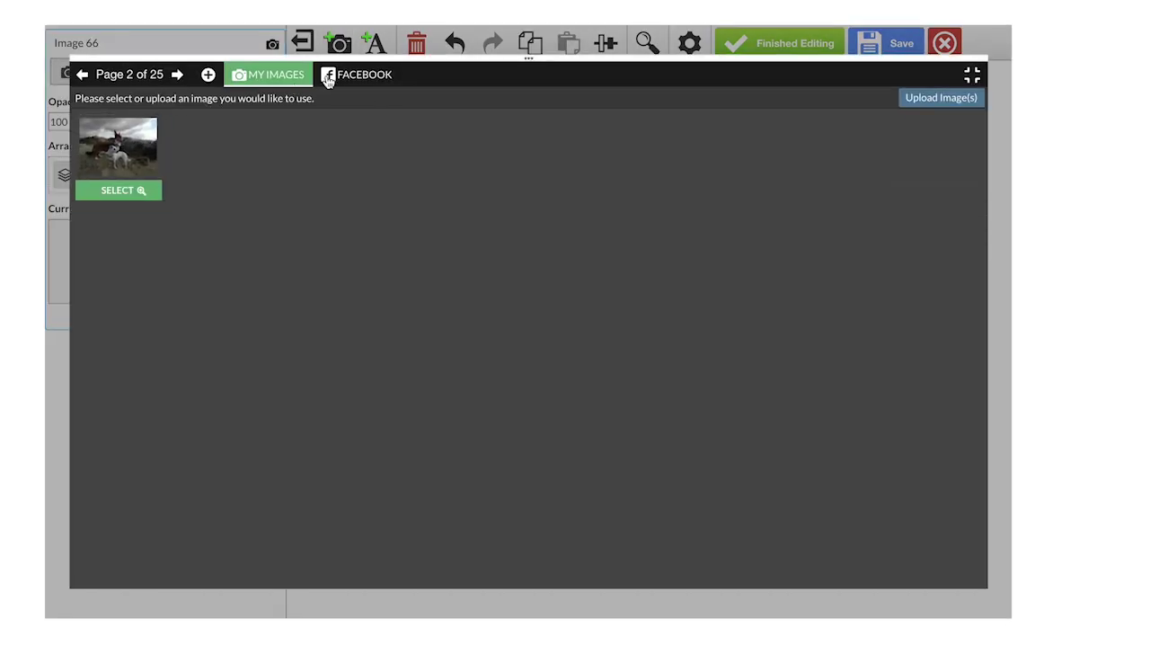
click(331, 94)
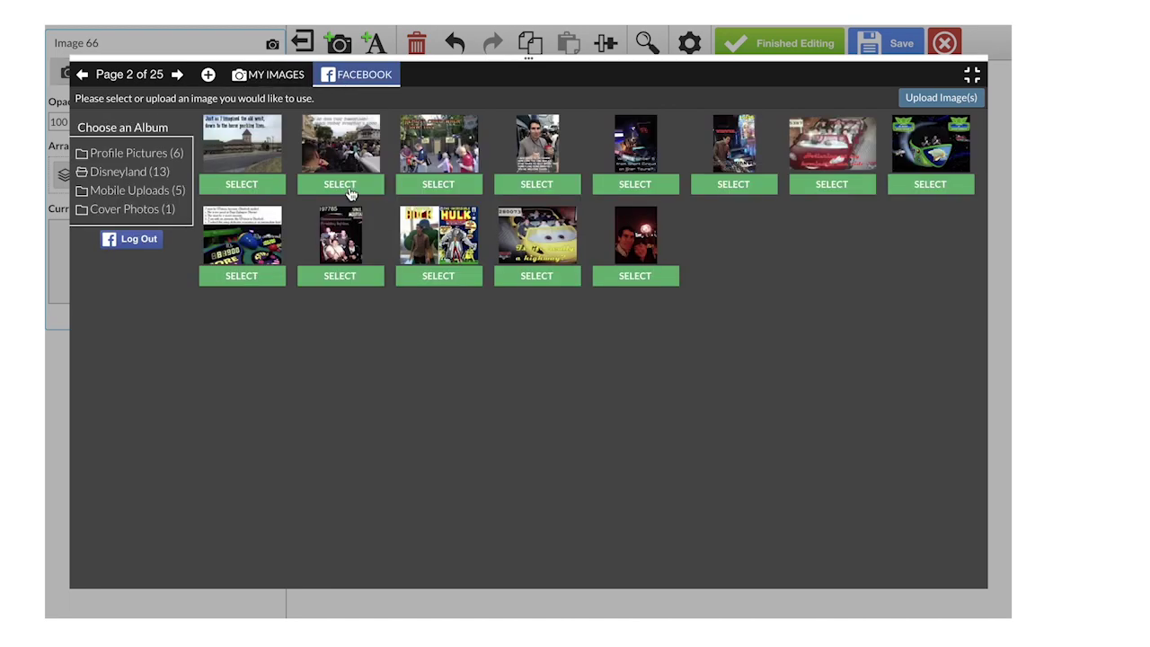
click(227, 184)
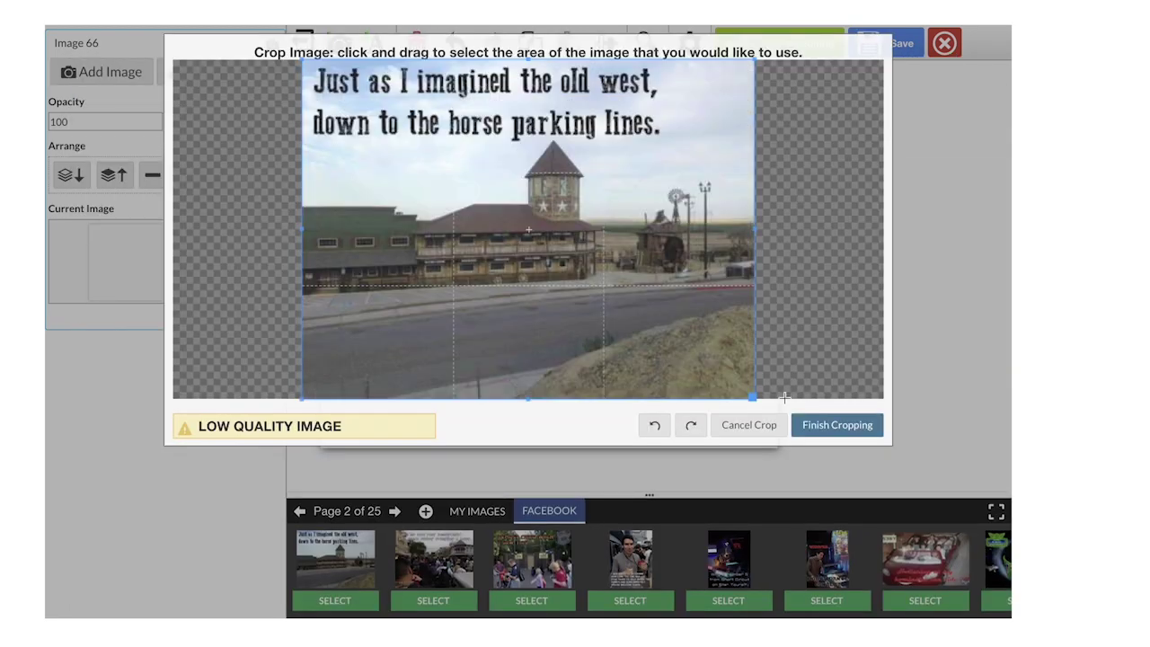
click(816, 426)
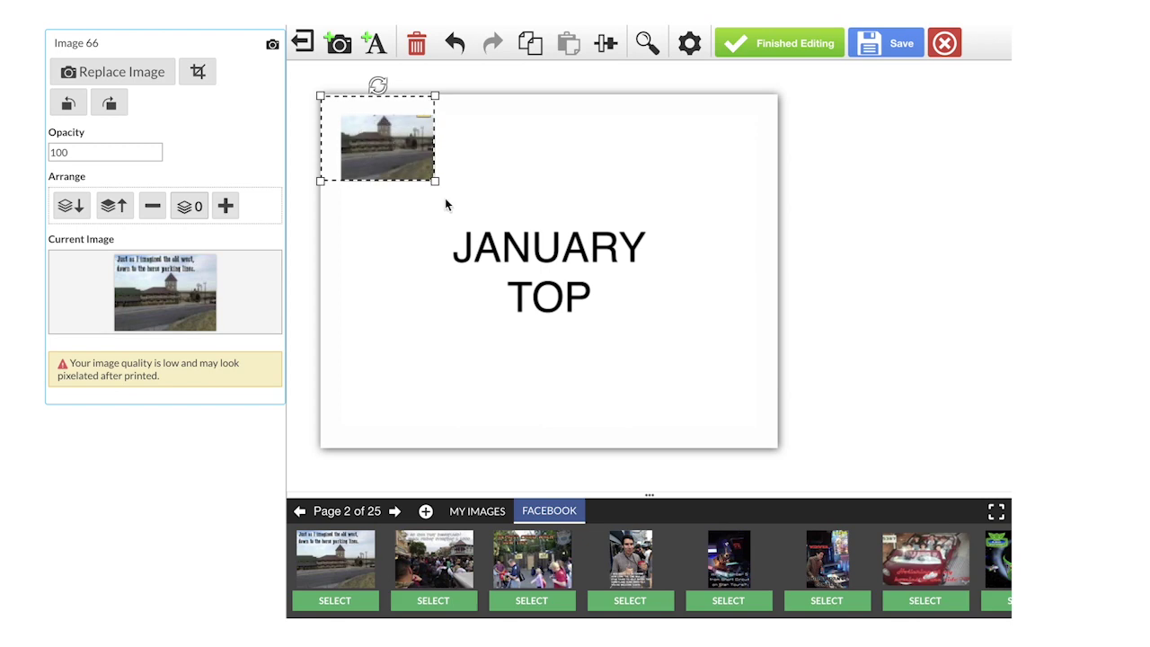
drag(435, 181, 619, 342)
Step: Add a second image frame to the January page, filled with the uncropped Disneyland photo of the man giving a thumbs up
click(338, 43)
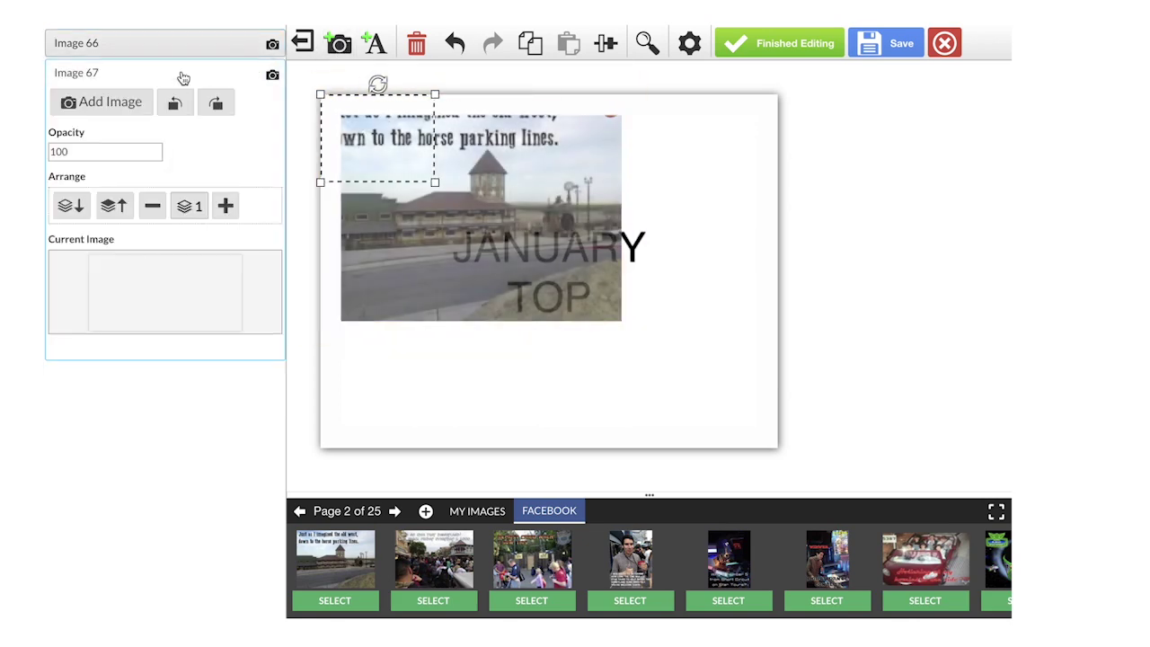
click(96, 102)
click(359, 77)
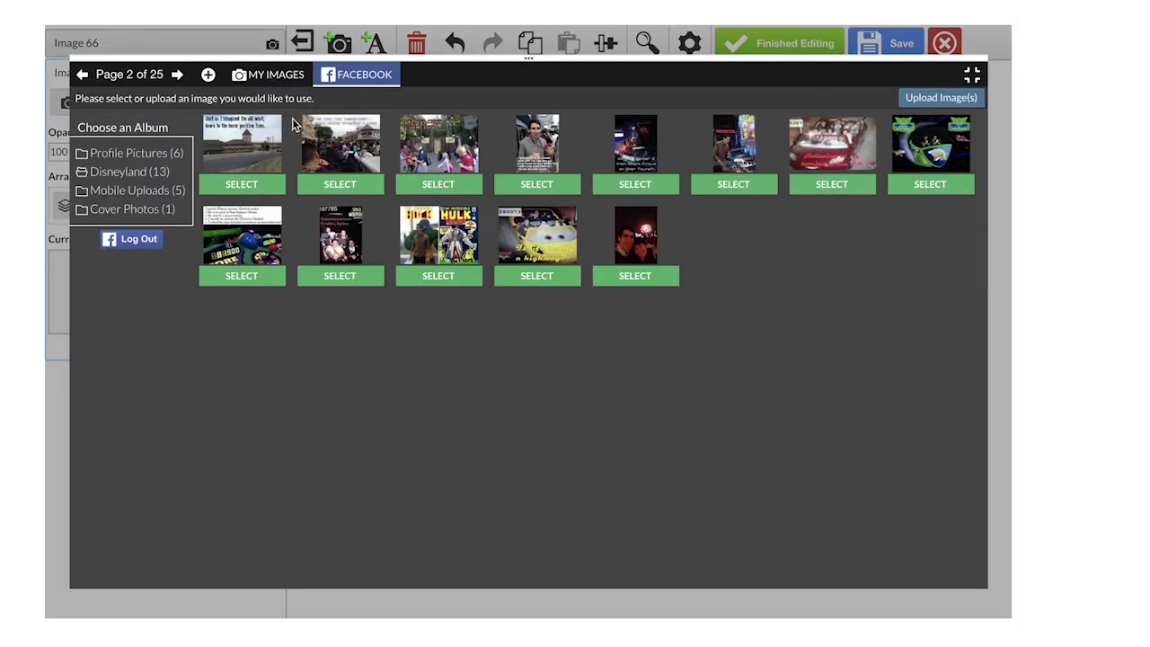
click(537, 185)
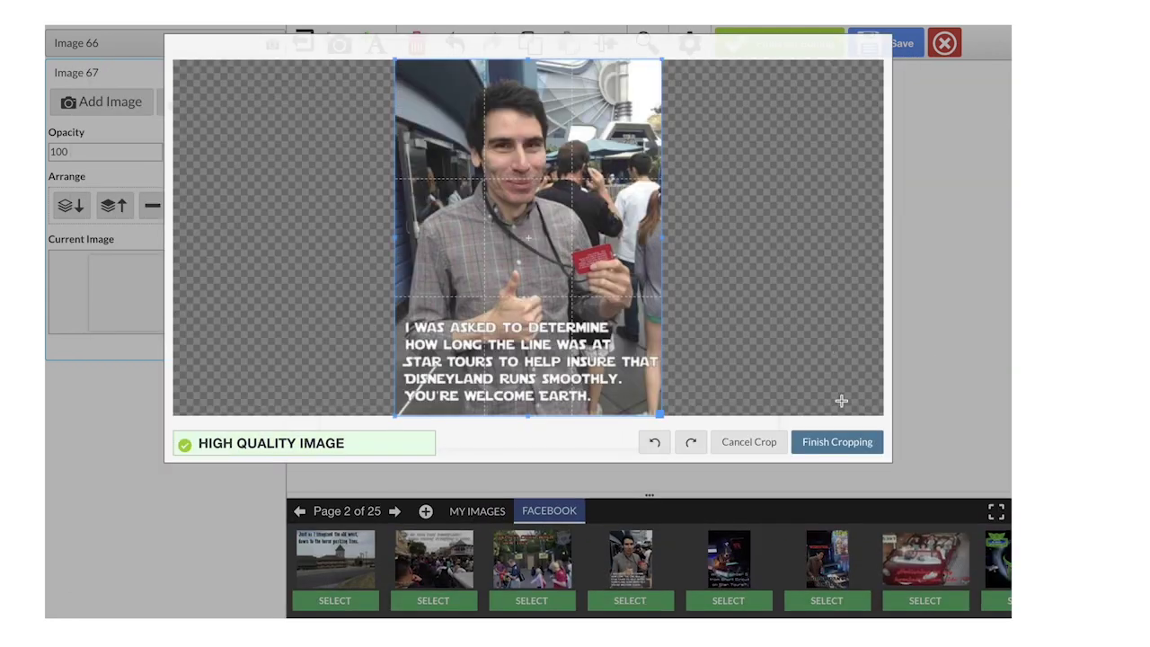
click(837, 443)
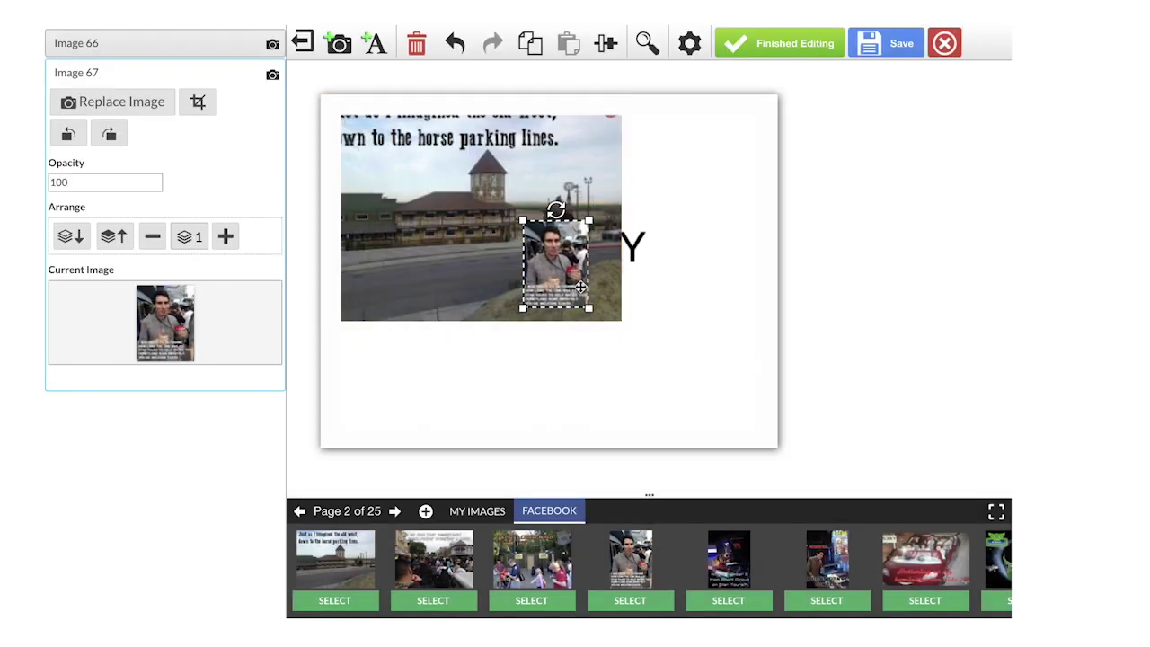
Step: Enlarge the thumbs-up photo in the page's lower-right corner and lower its layer to -1, behind the old west photo
drag(624, 325, 770, 470)
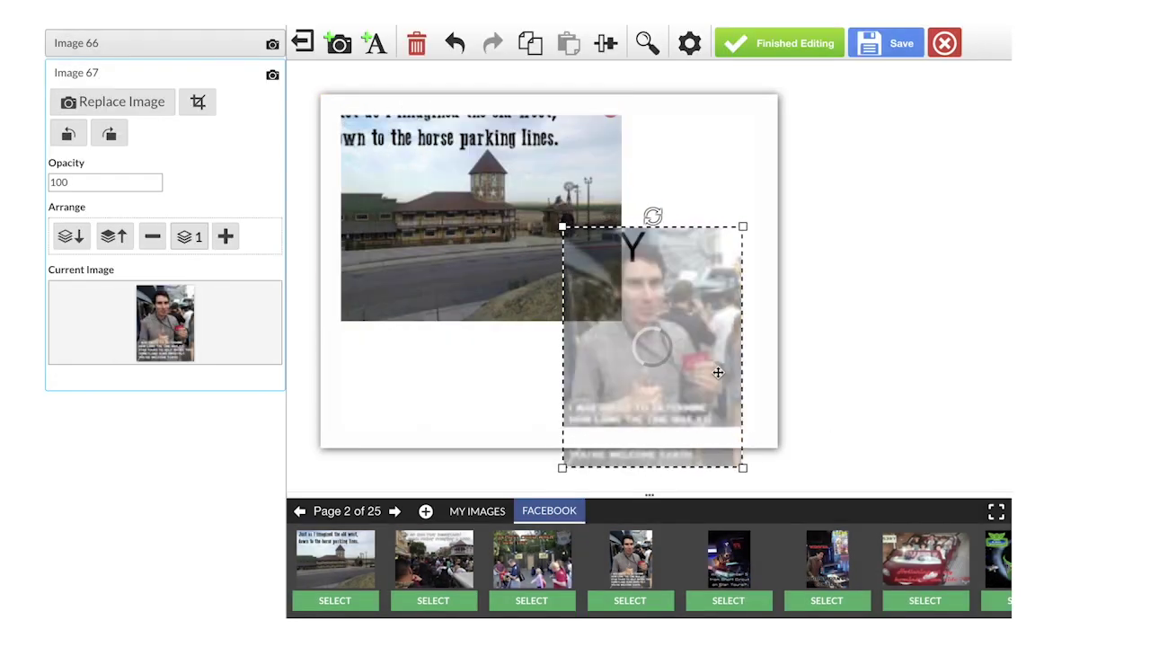
drag(719, 365, 741, 335)
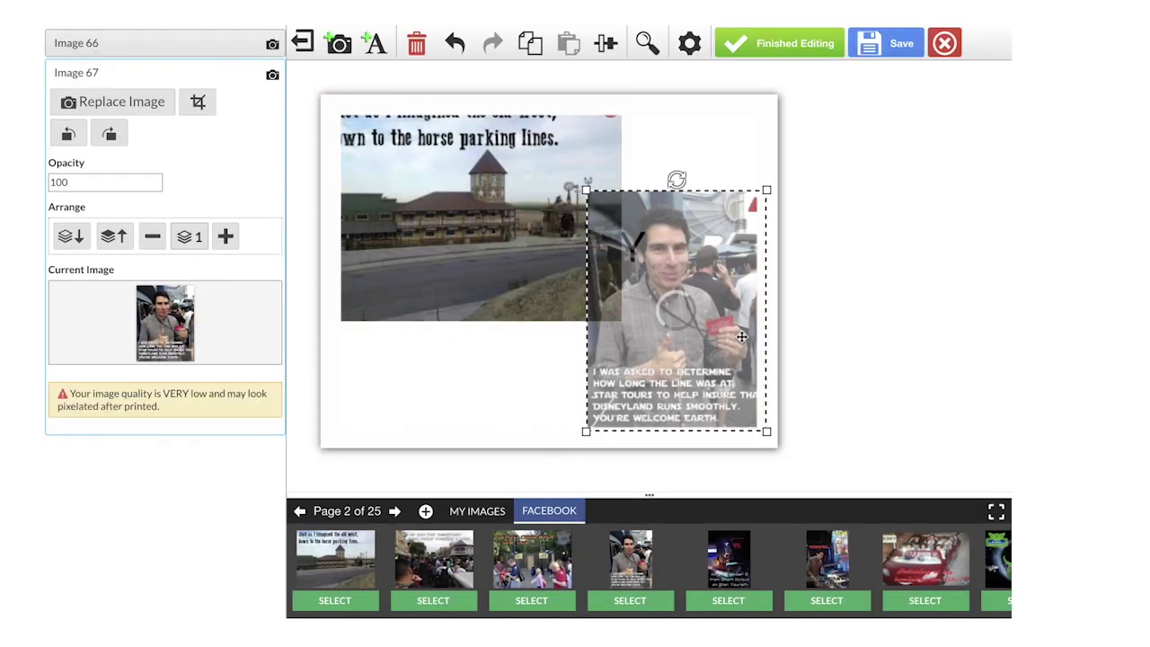
click(148, 239)
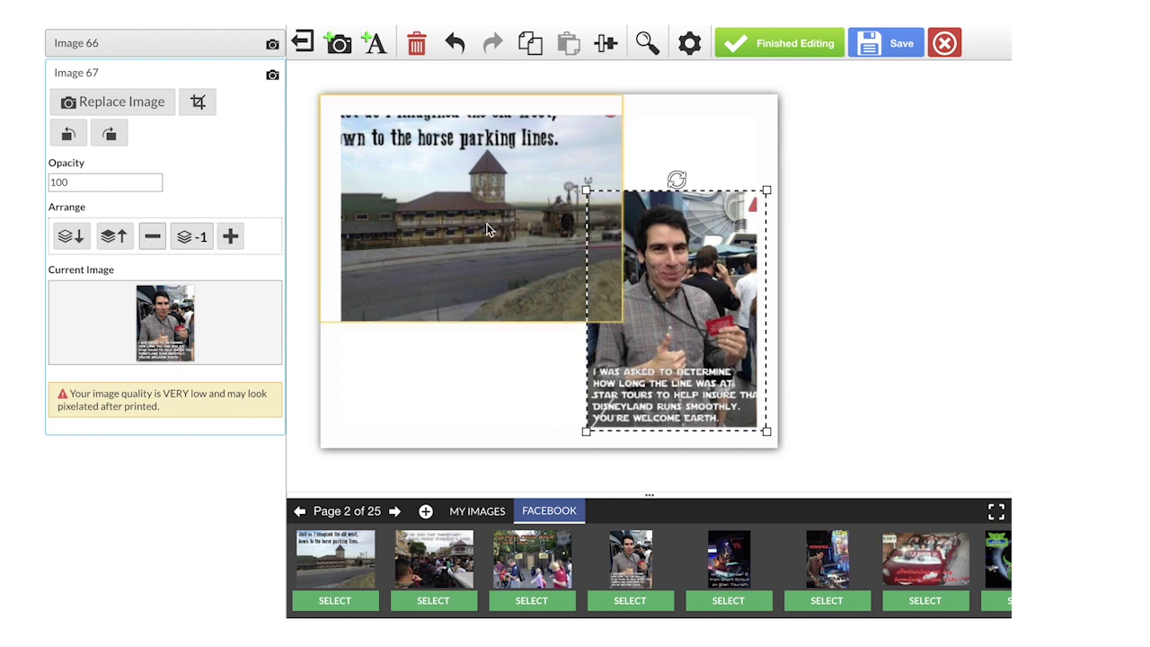
Step: Crop a narrow strip off the top edge of the thumbs-up photo and deselect it
click(196, 102)
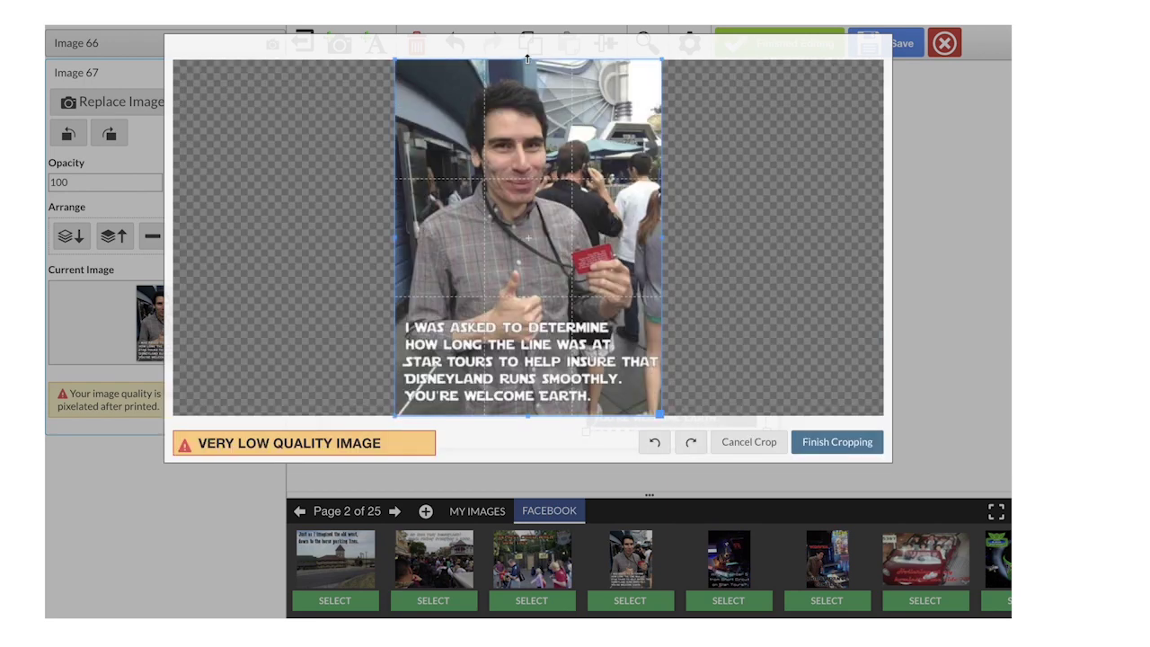
drag(527, 59, 528, 76)
click(814, 440)
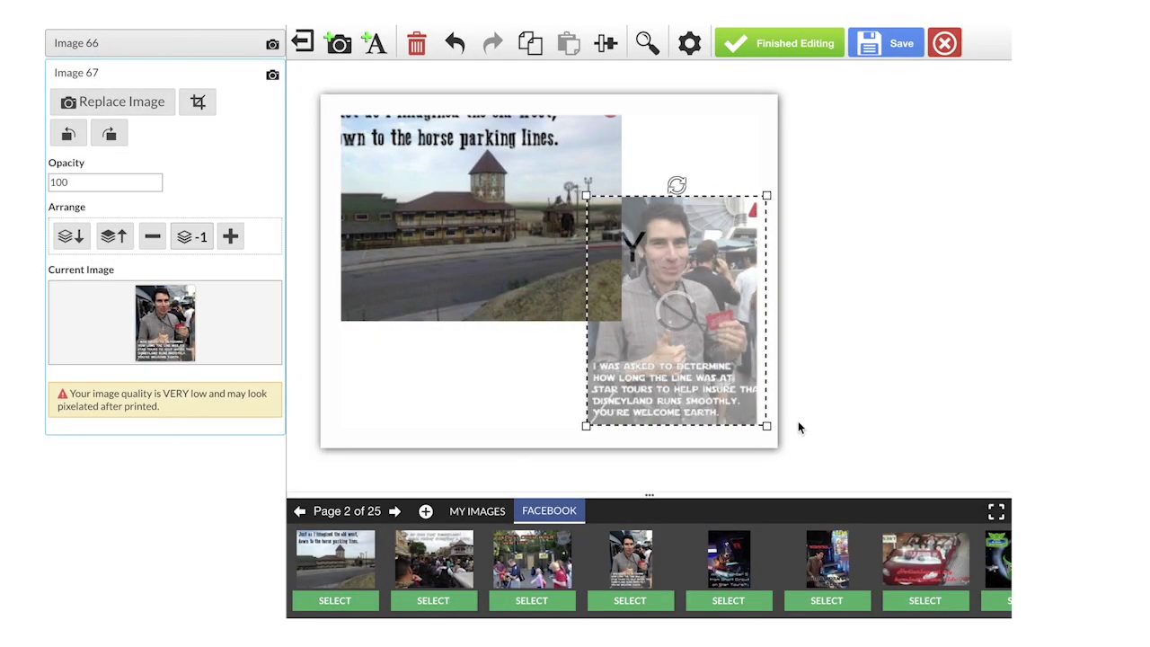
click(864, 337)
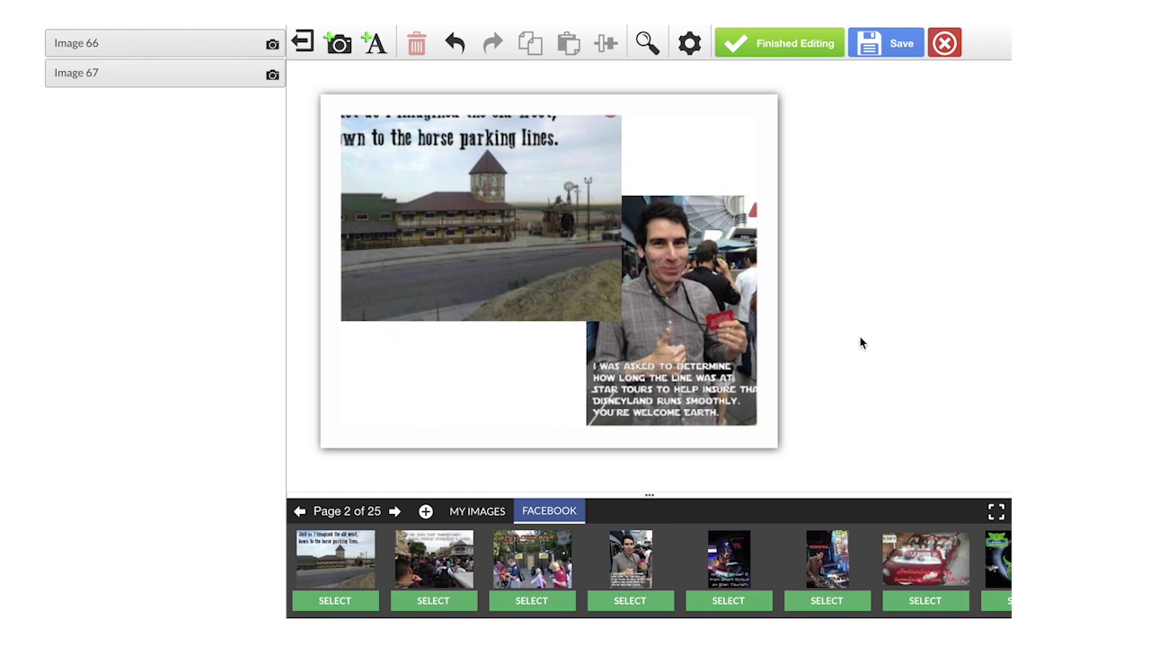
Step: Reposition the thumbs-up photo in the lower-right corner of the January top page and deselect it
drag(748, 222, 732, 221)
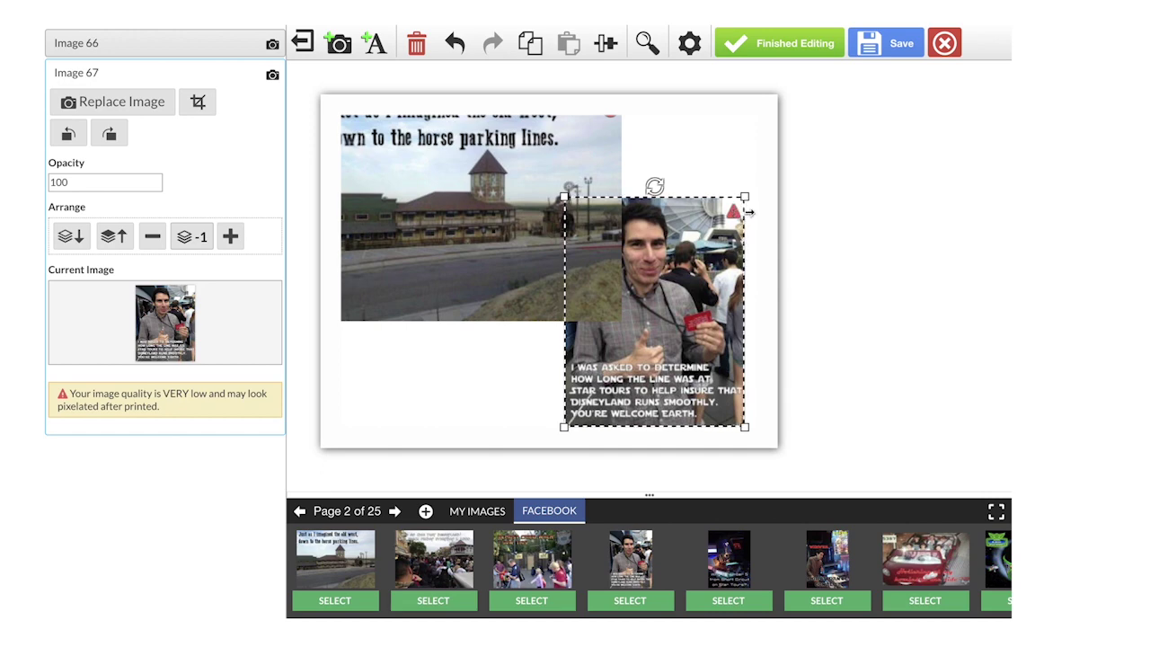
drag(673, 376, 690, 381)
click(970, 271)
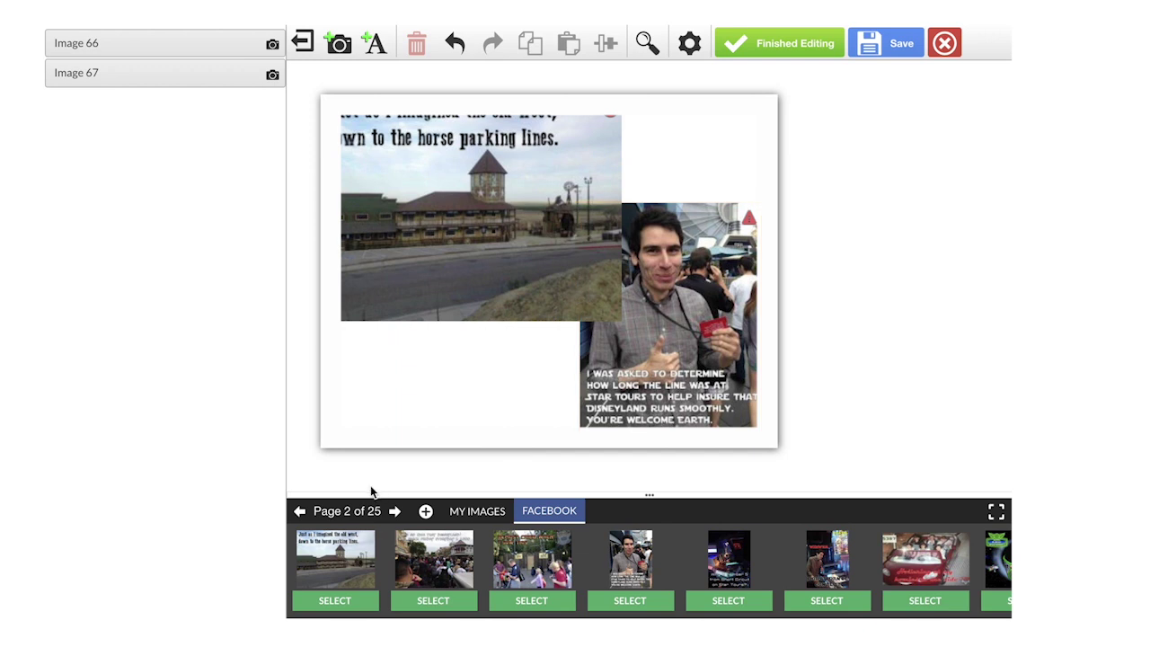
Step: Look through the January and February pages of the calendar and return to the January 2019 grid on page 3
click(356, 514)
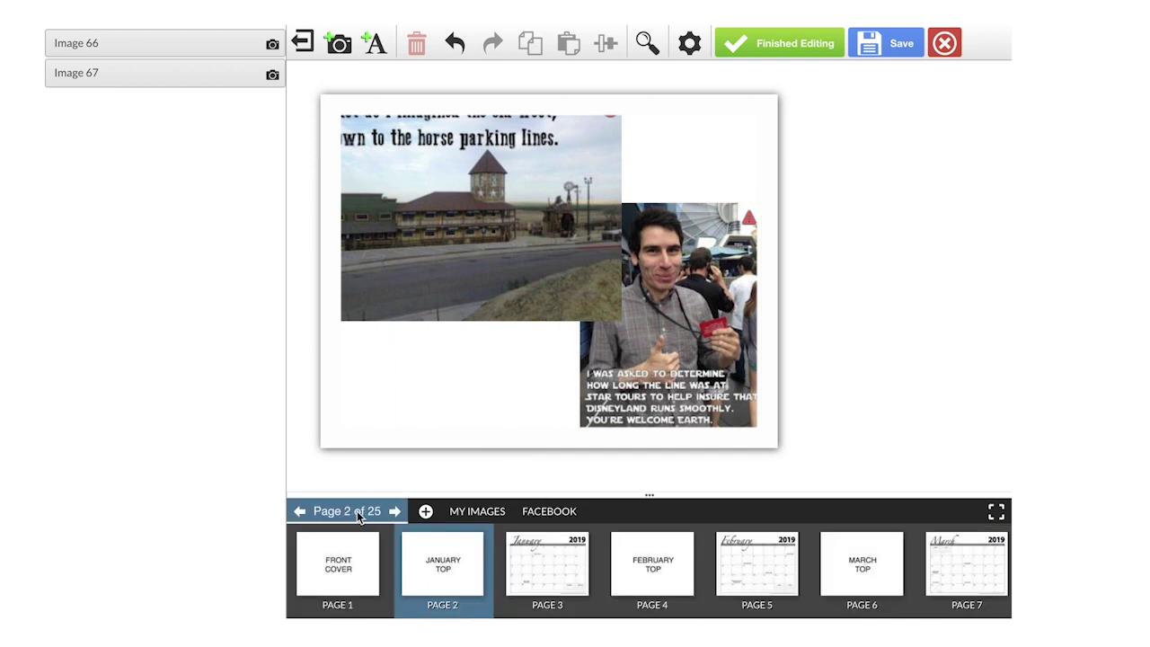
click(533, 555)
click(650, 564)
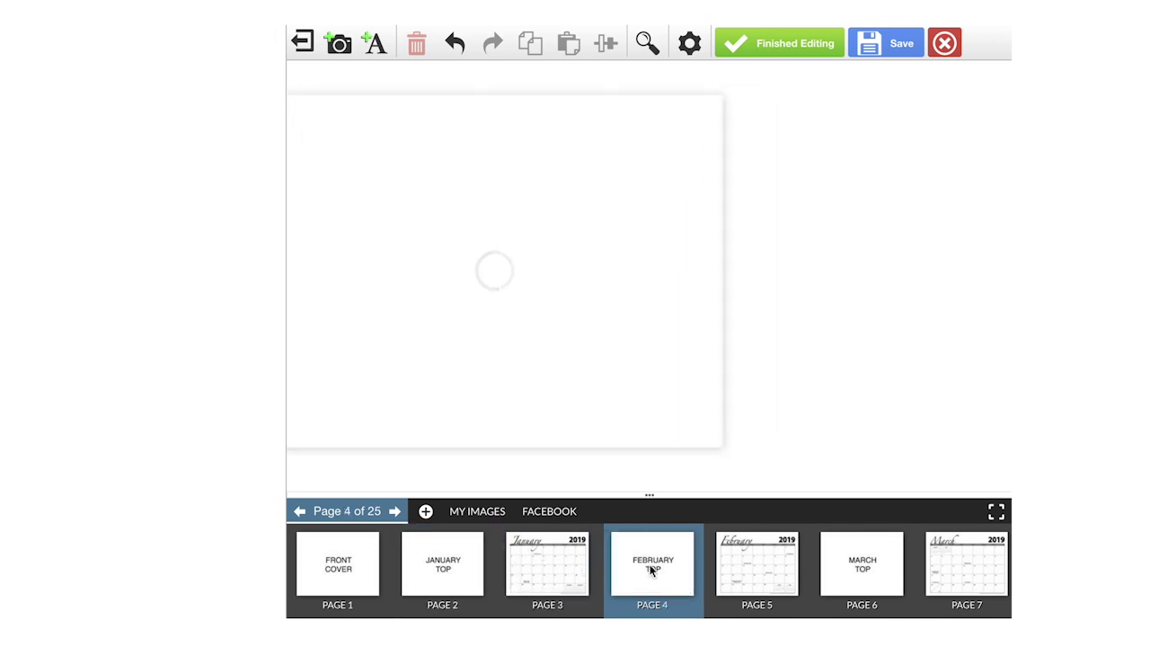
click(762, 573)
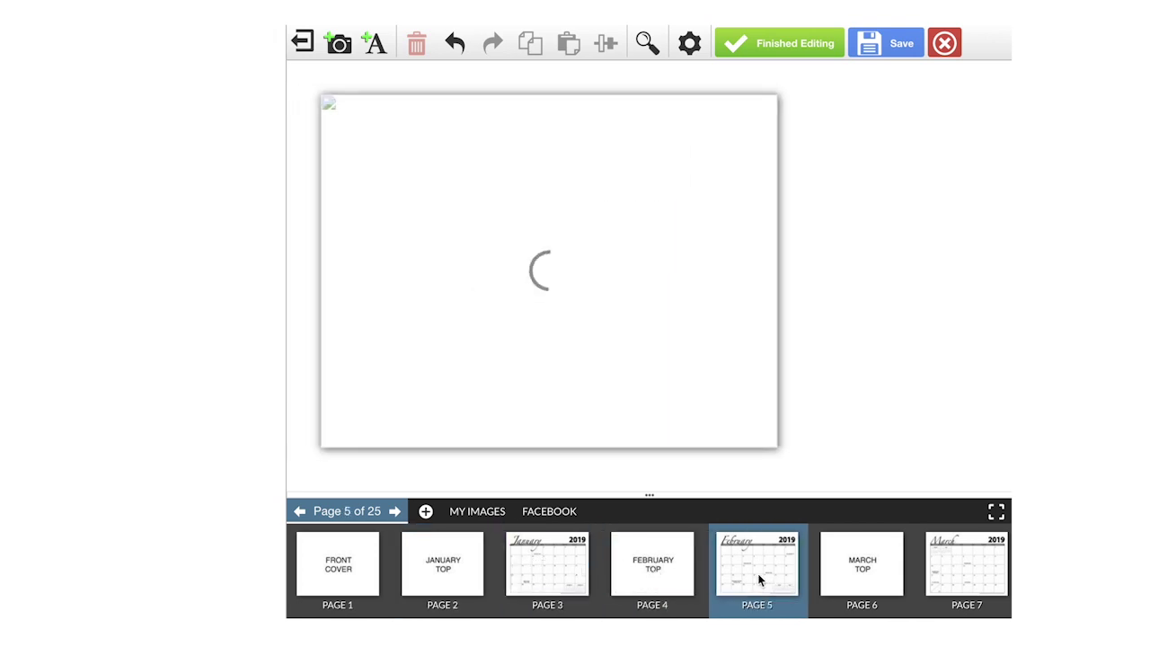
click(575, 579)
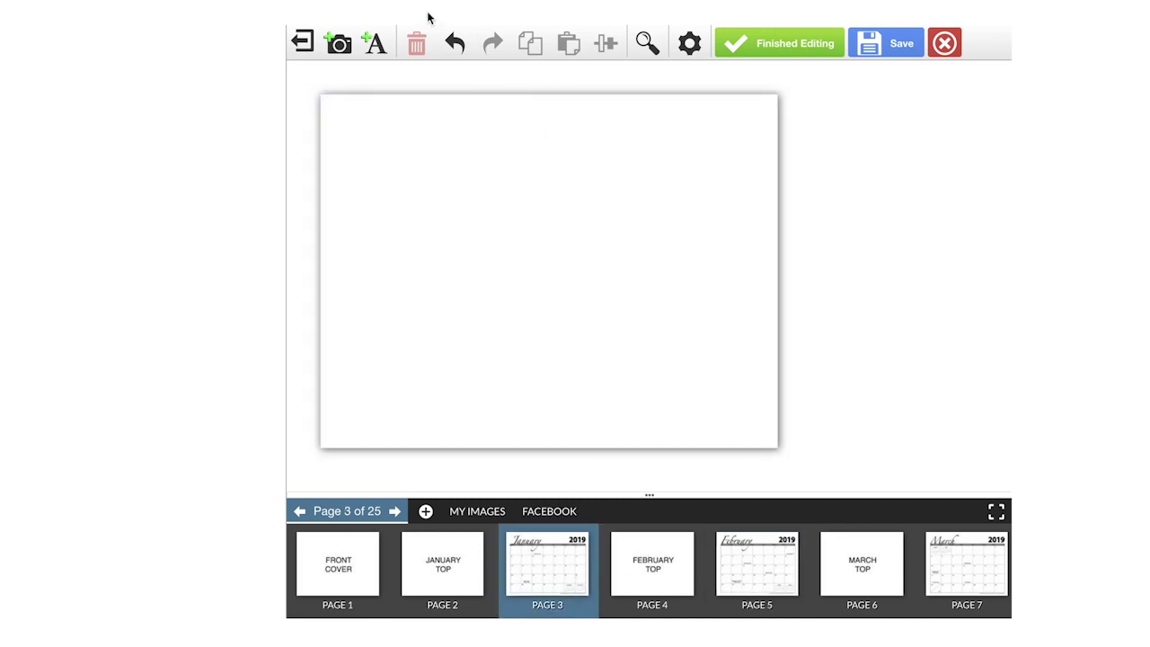
Step: Add a two-line text reading "Mom Birthday!!!" to the January grid and move it into the January 8 cell
click(377, 45)
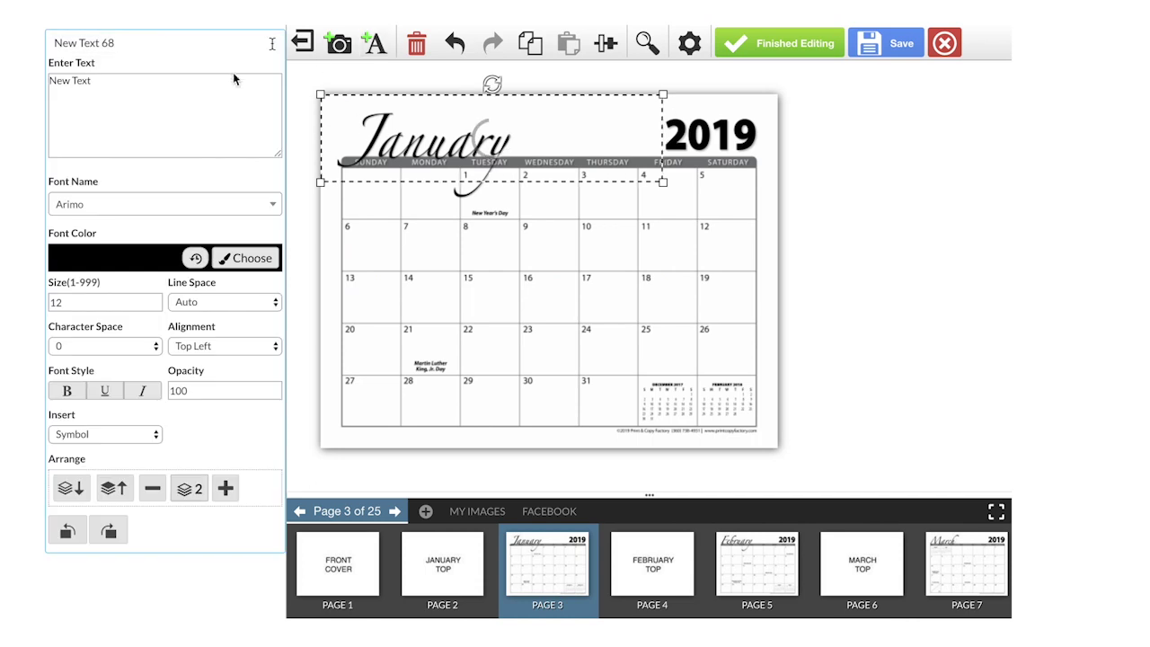
triple_click(172, 95)
text(M)
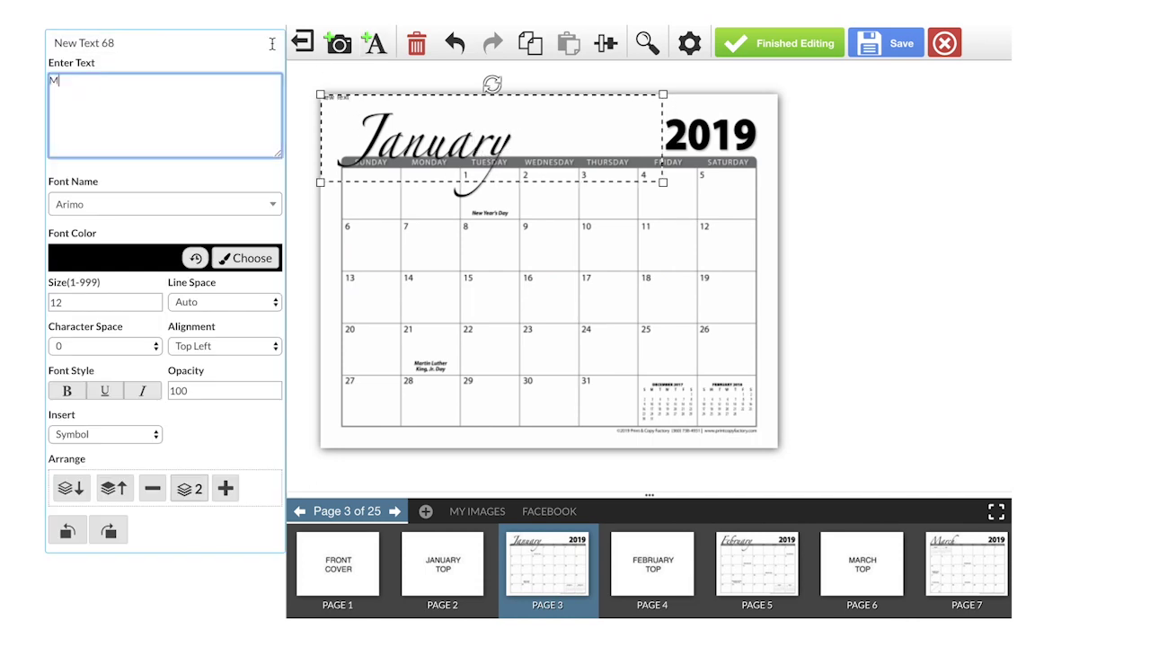
text(om Birthday)
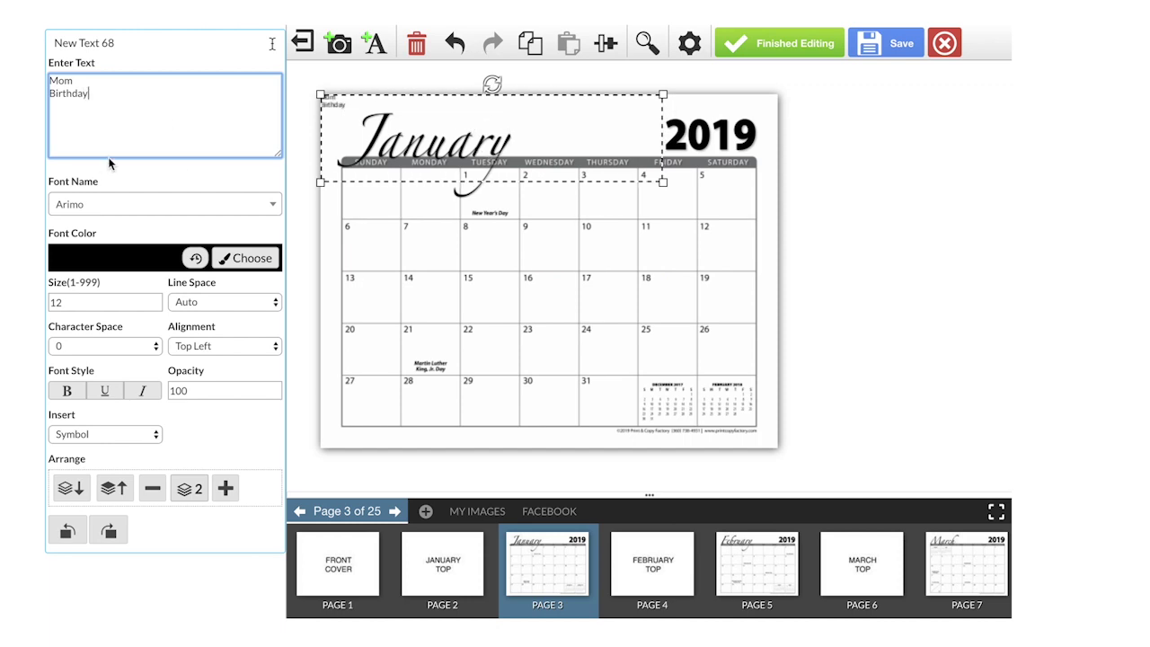
text(!!!)
click(336, 107)
drag(336, 107, 475, 241)
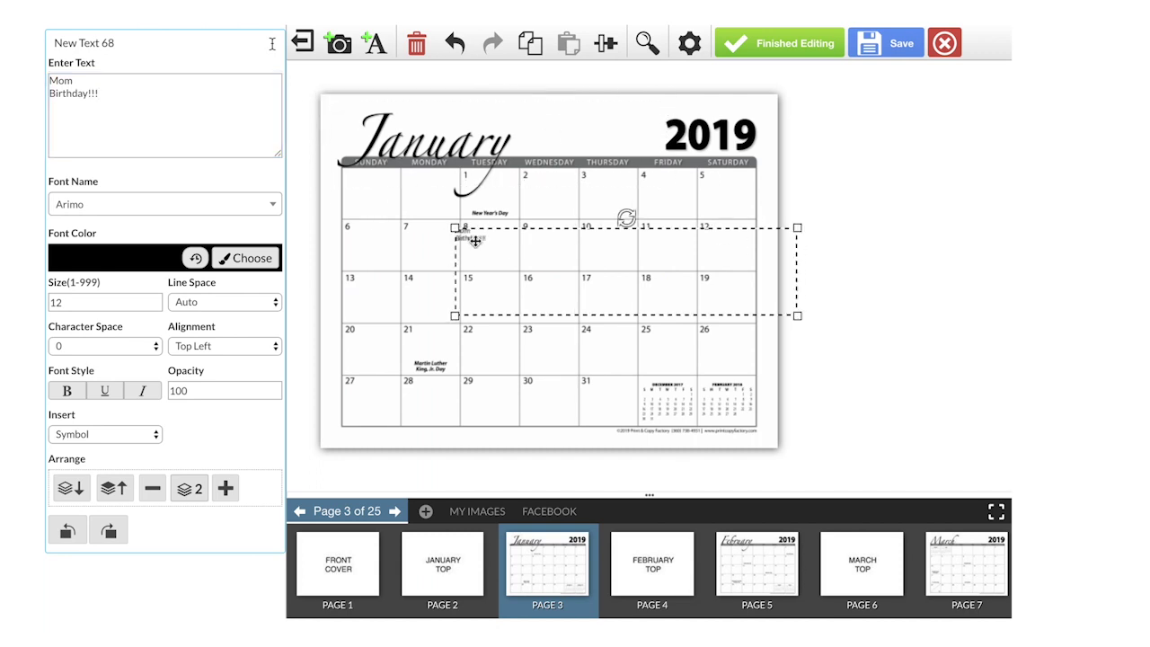
Step: Set the birthday text to Arimo-Bold at size 14, nudge it into place within the January 8 cell and deselect it
click(108, 205)
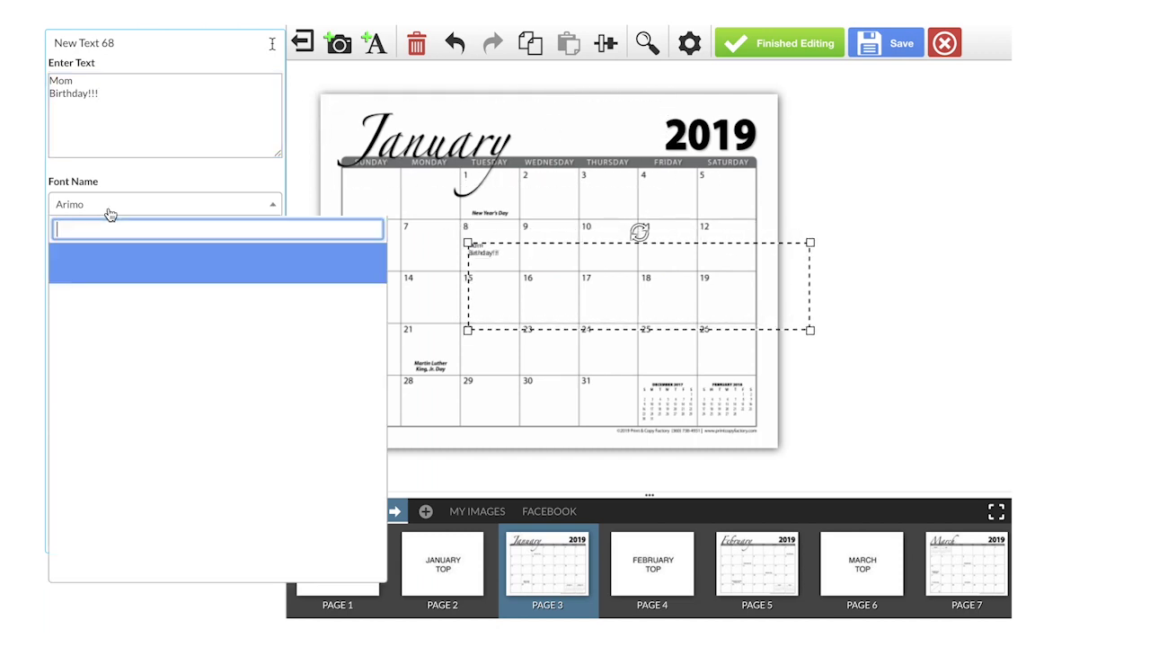
click(135, 299)
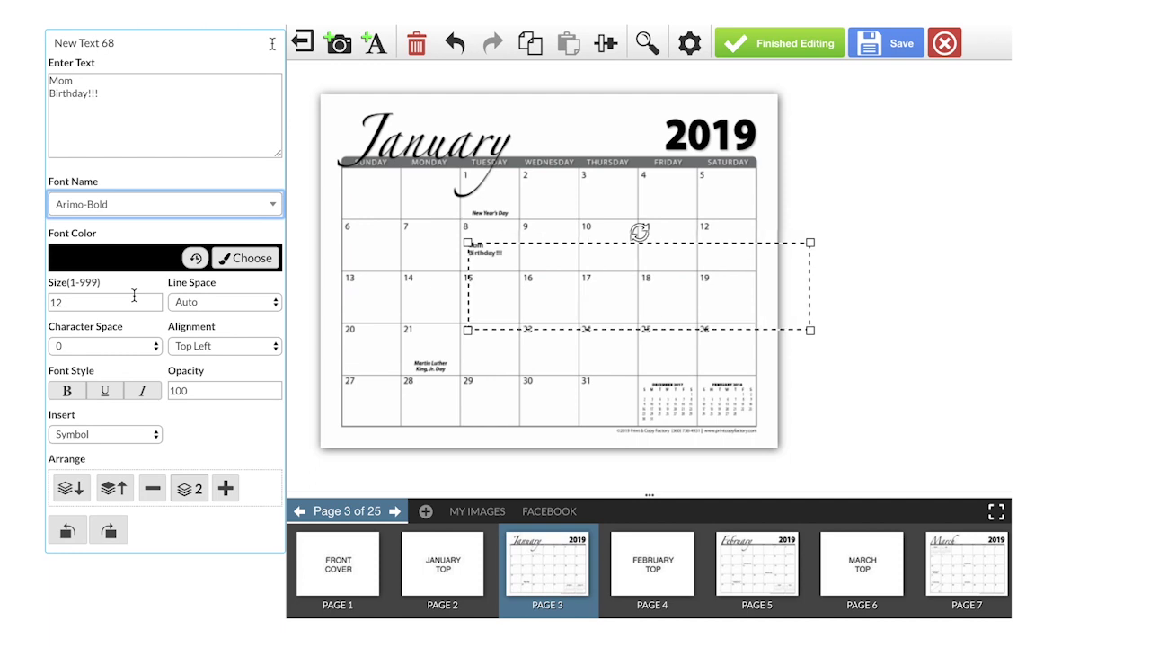
click(124, 303)
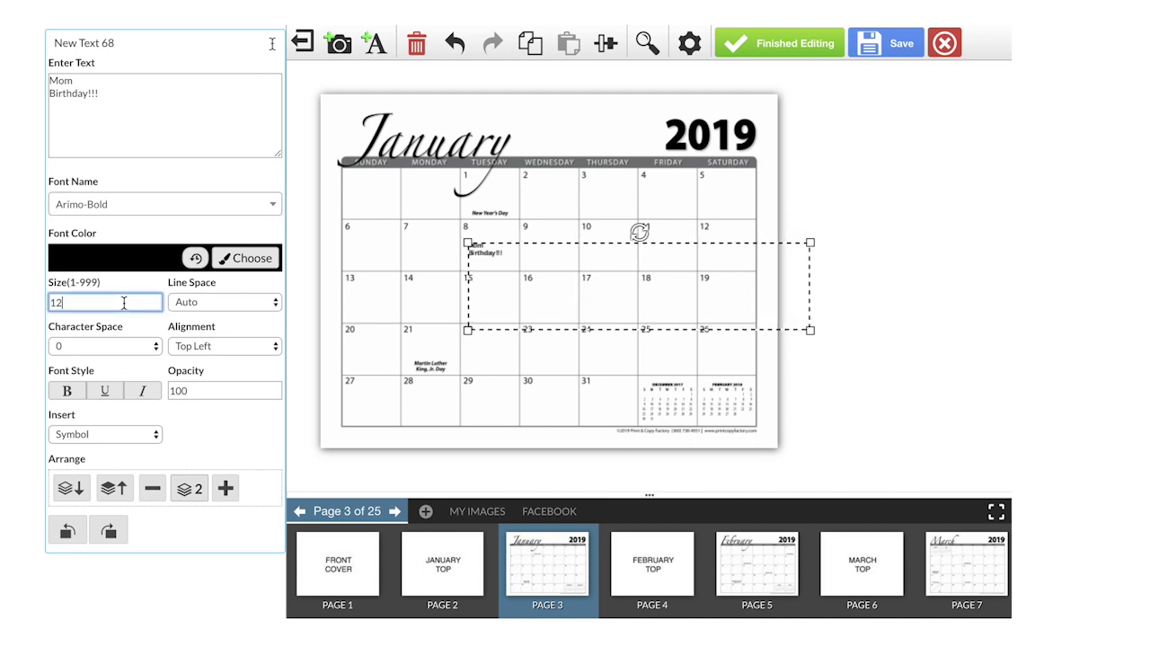
double_click(124, 303)
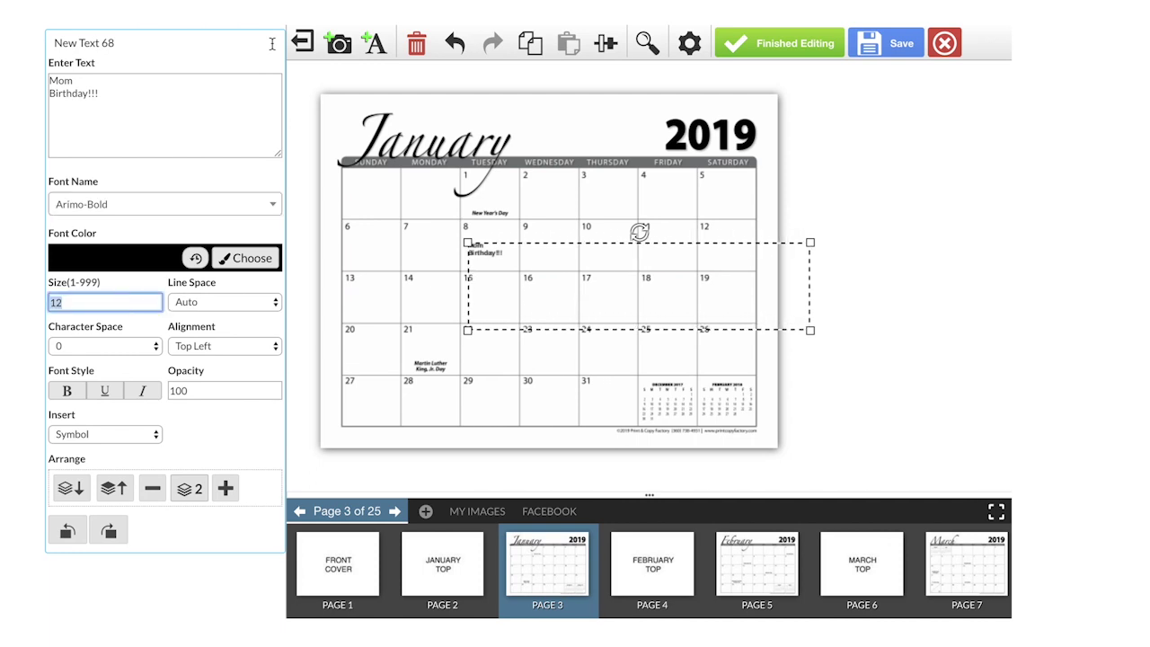
text(14)
key(Return)
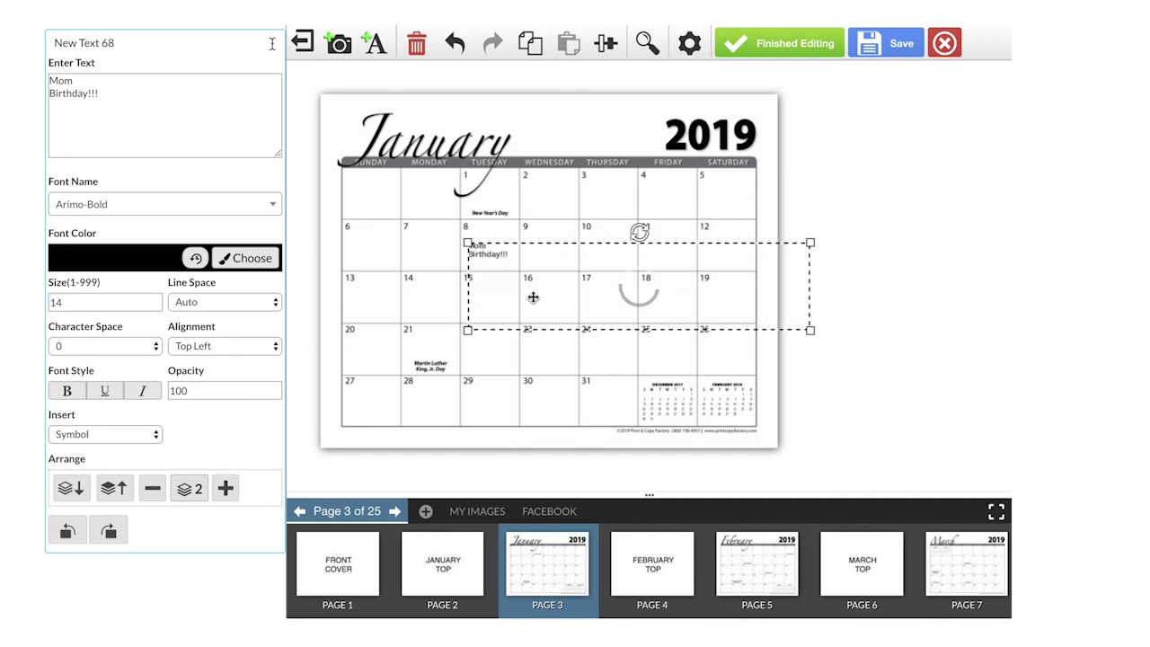
drag(499, 264, 497, 261)
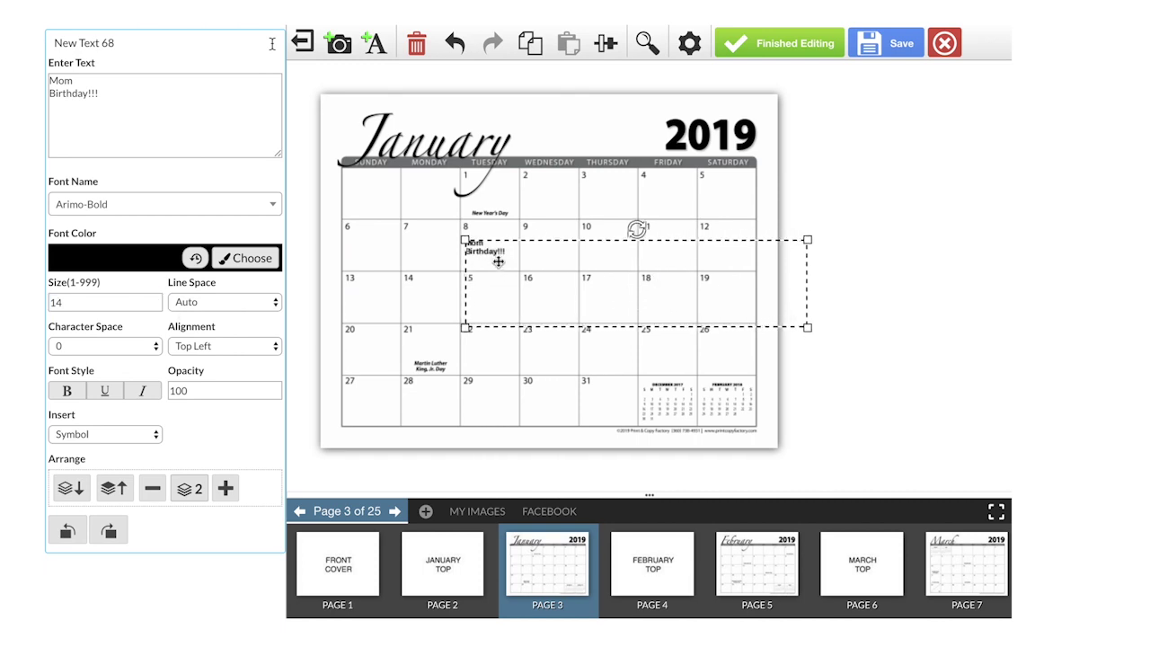
click(980, 273)
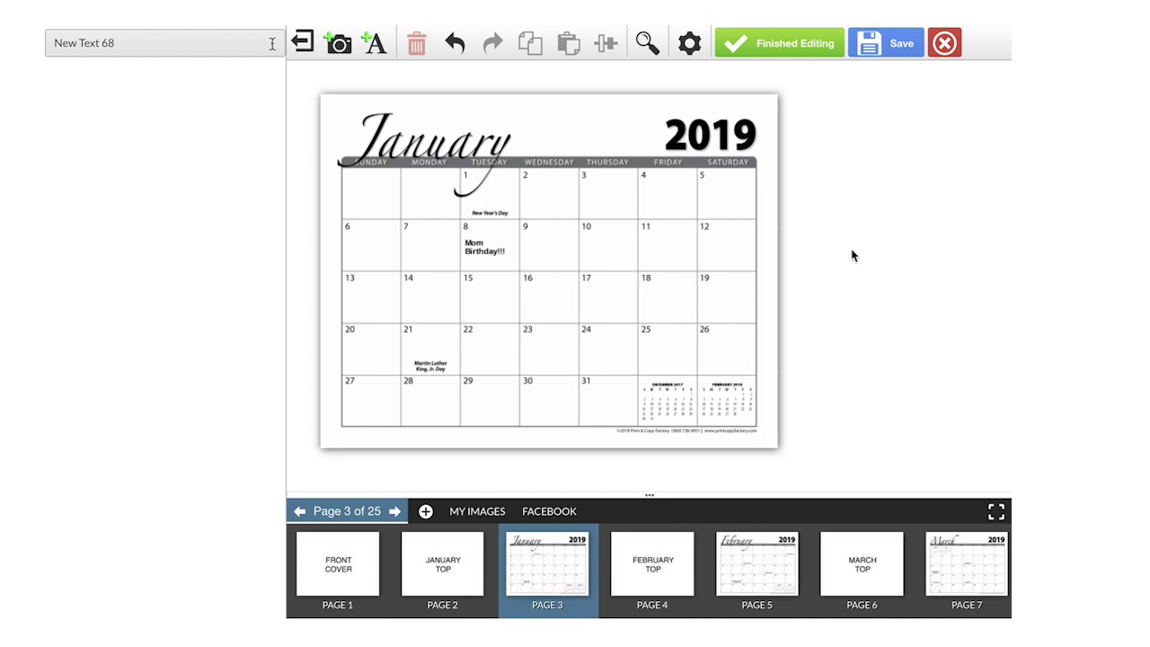
Step: Correct the first line of the January 8 birthday text to "Mom's" and deselect it
click(500, 242)
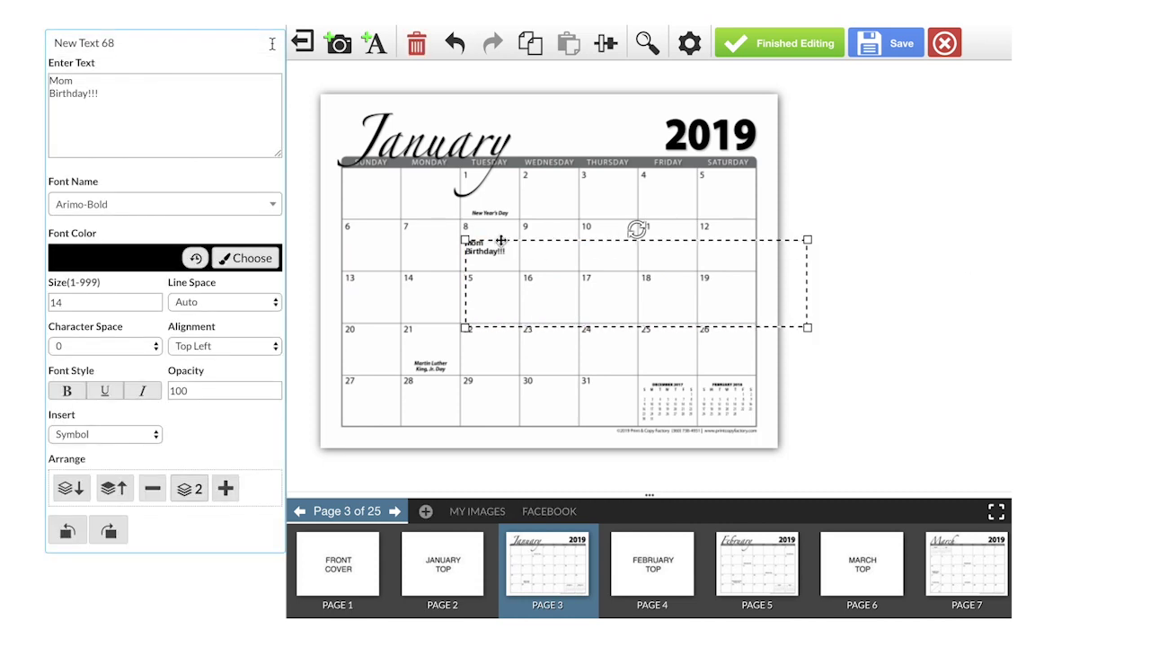
click(78, 80)
click(78, 81)
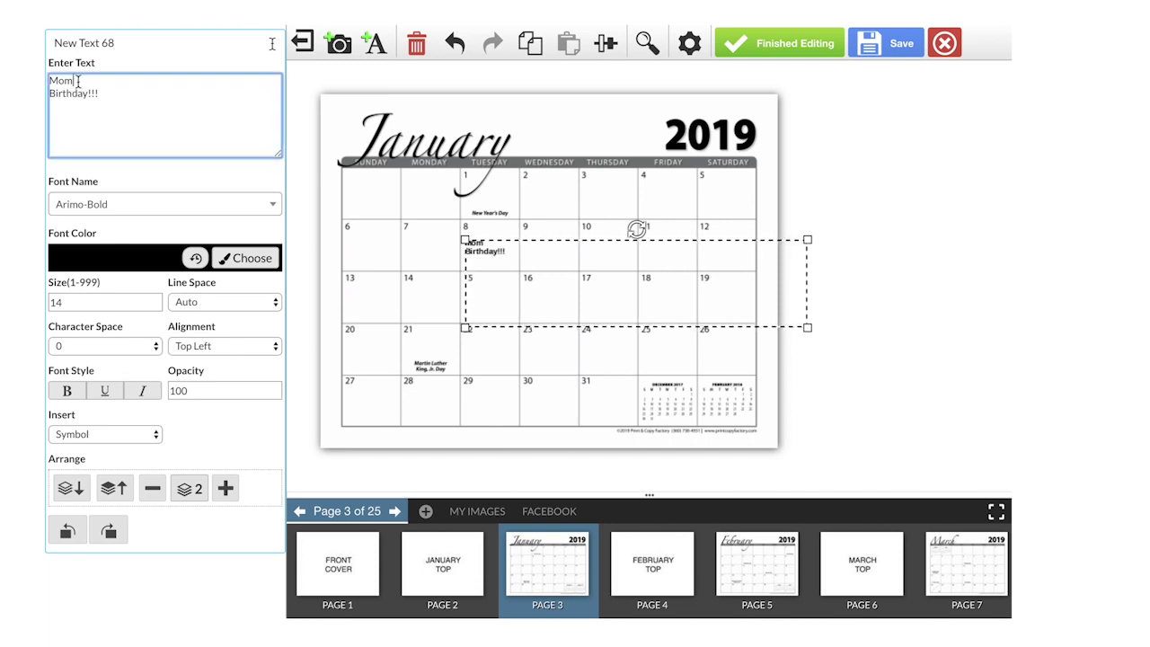
text('s)
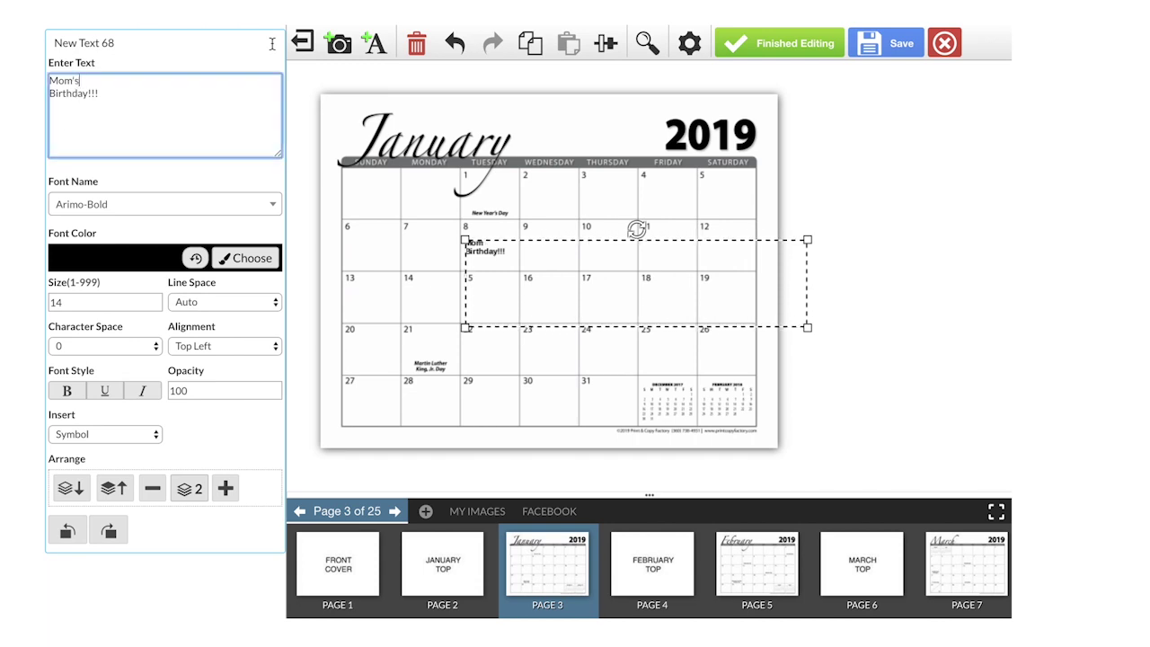
click(881, 213)
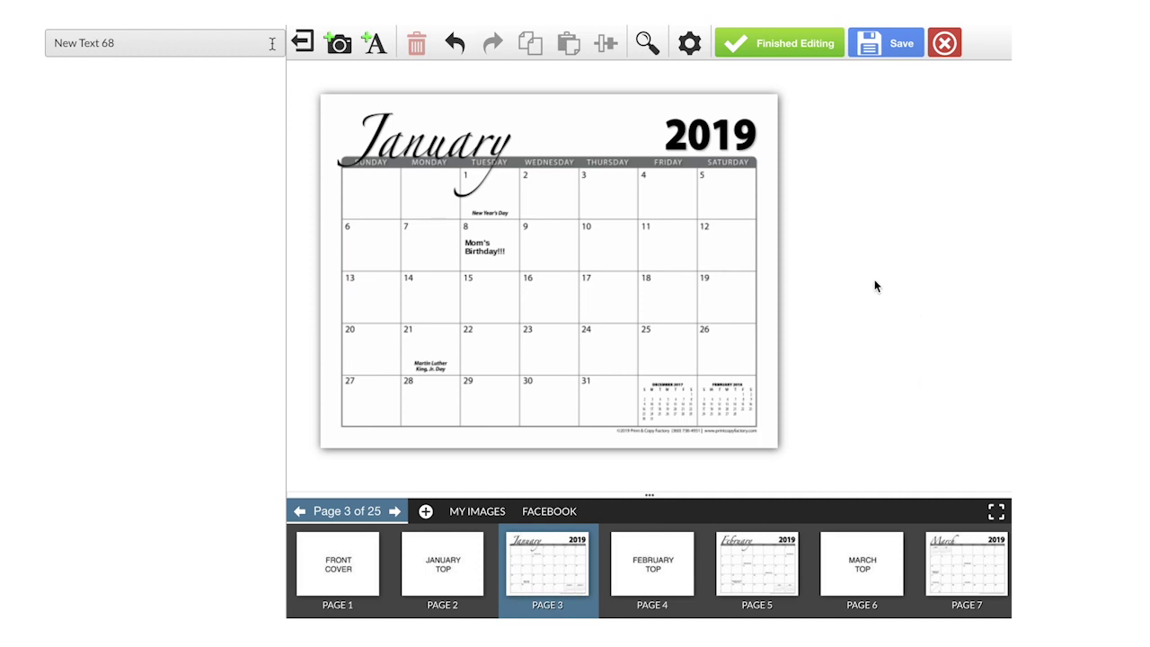
Step: Examine the font colors available for the birthday text, close the palette without choosing one and deselect the text
click(498, 247)
click(227, 260)
scroll(382, 260, down, 5)
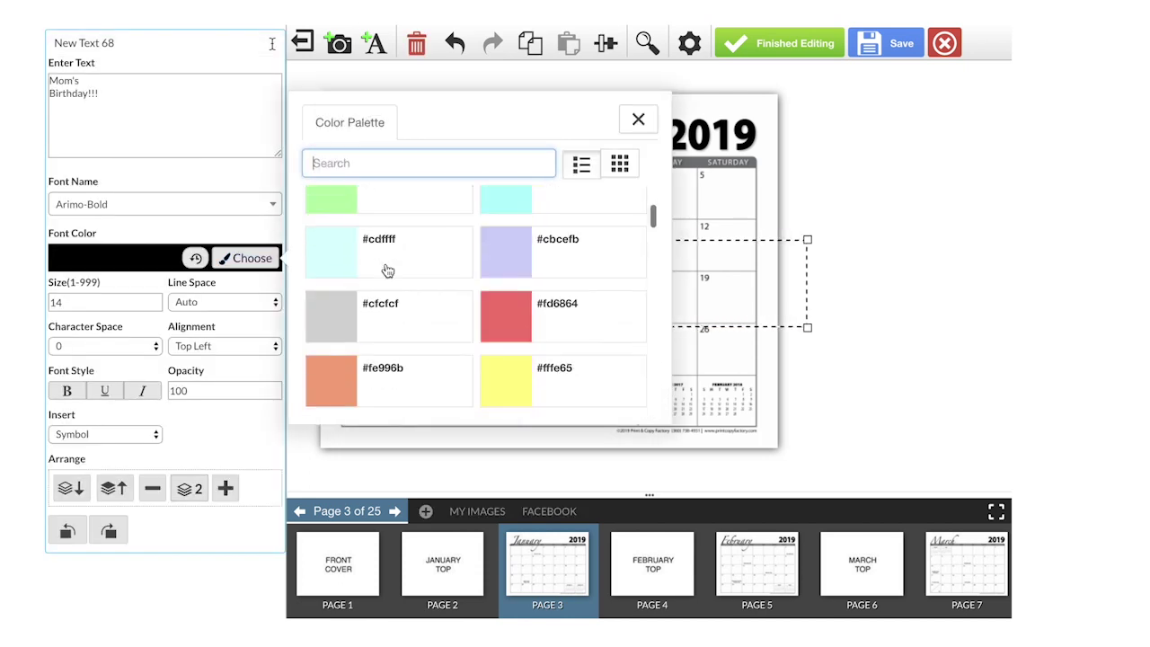
scroll(385, 263, down, 2)
scroll(385, 263, up, 6)
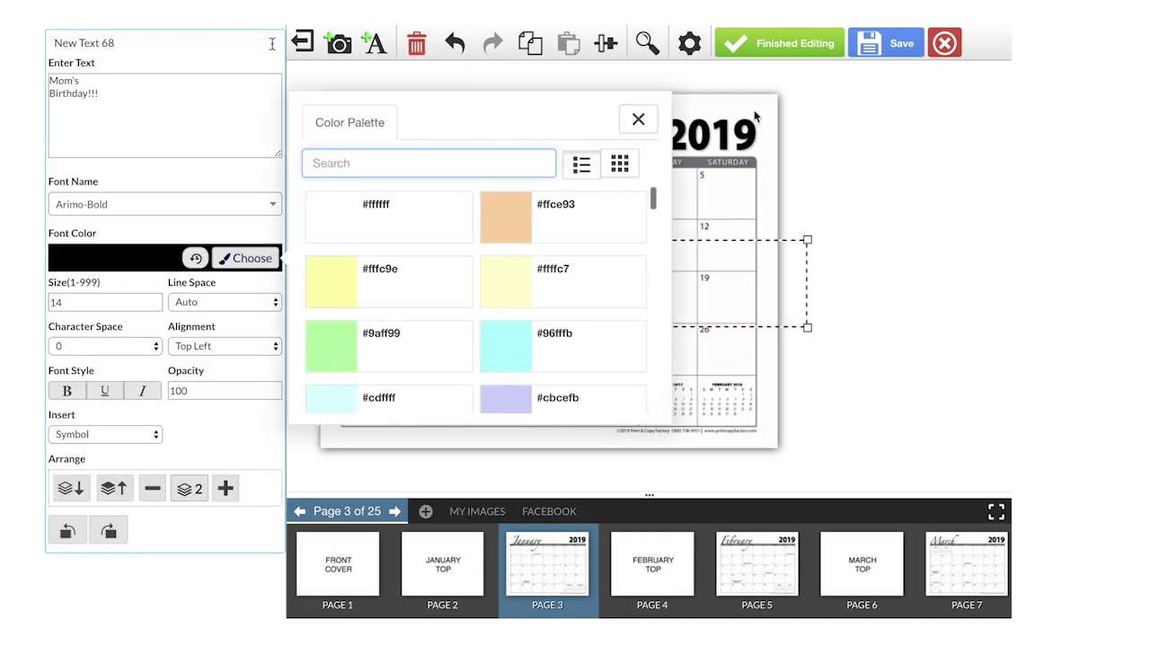
click(637, 122)
click(960, 292)
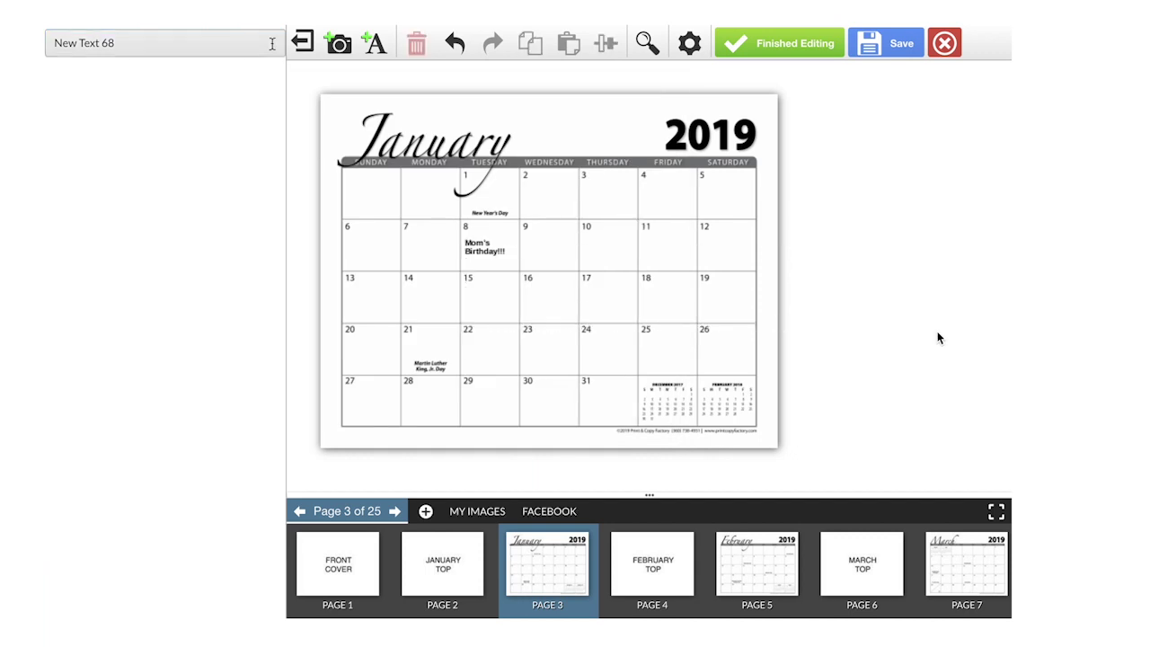
Step: Return to the January top page and shift the old west photo down and right so its whole caption fits inside the margins
click(444, 570)
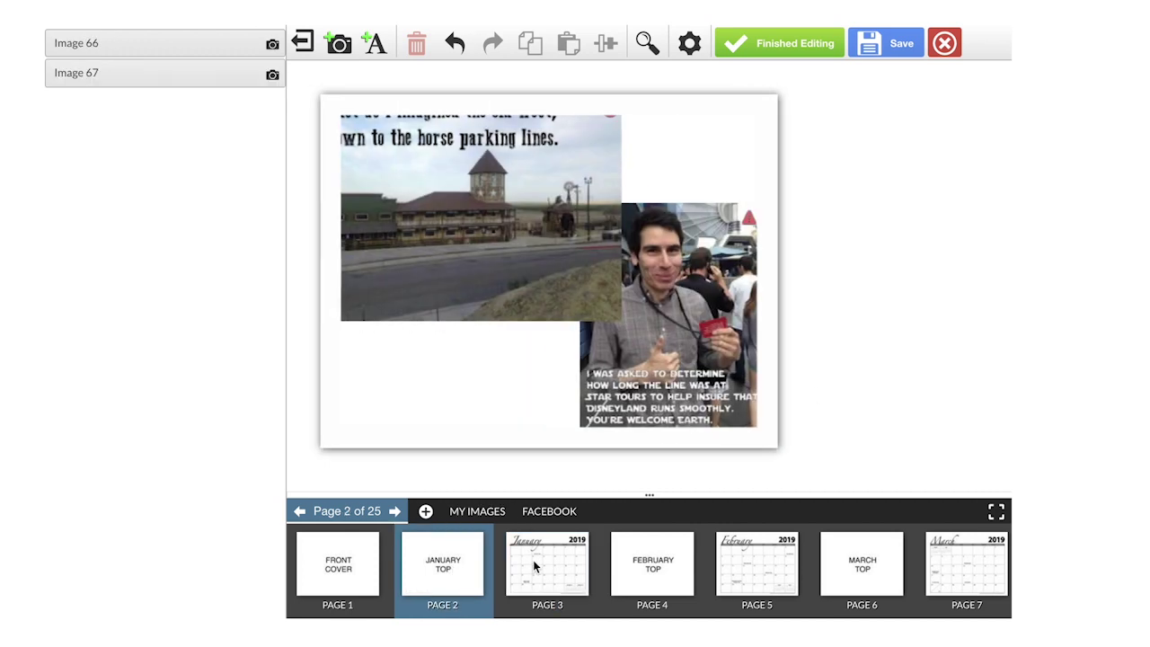
click(485, 205)
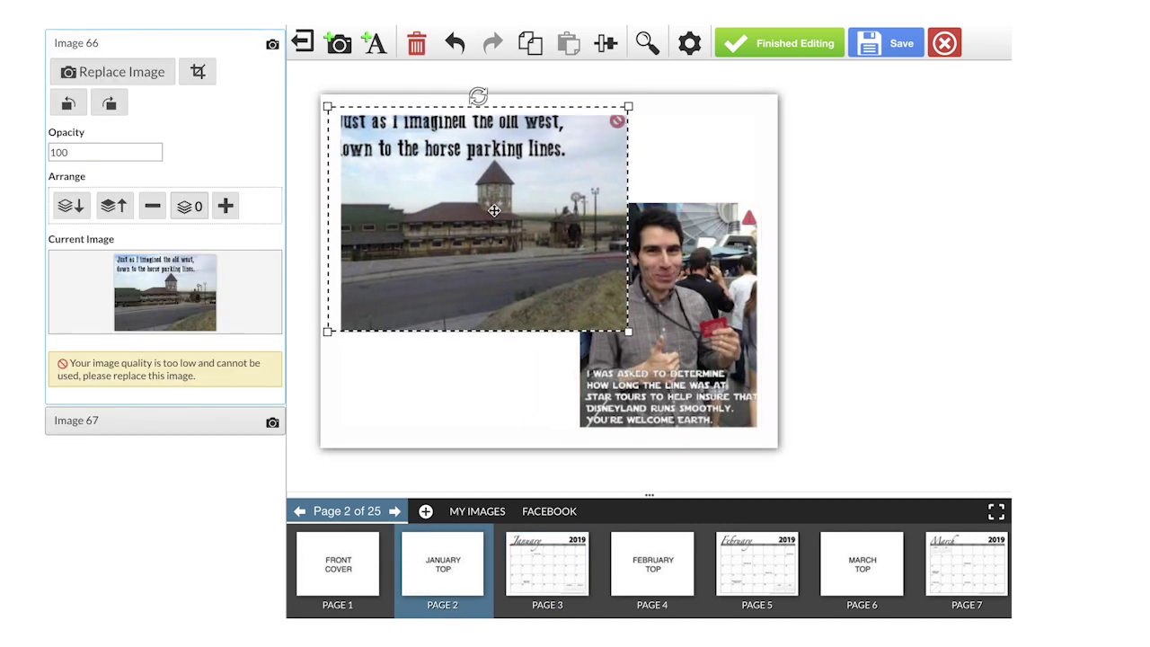
click(813, 209)
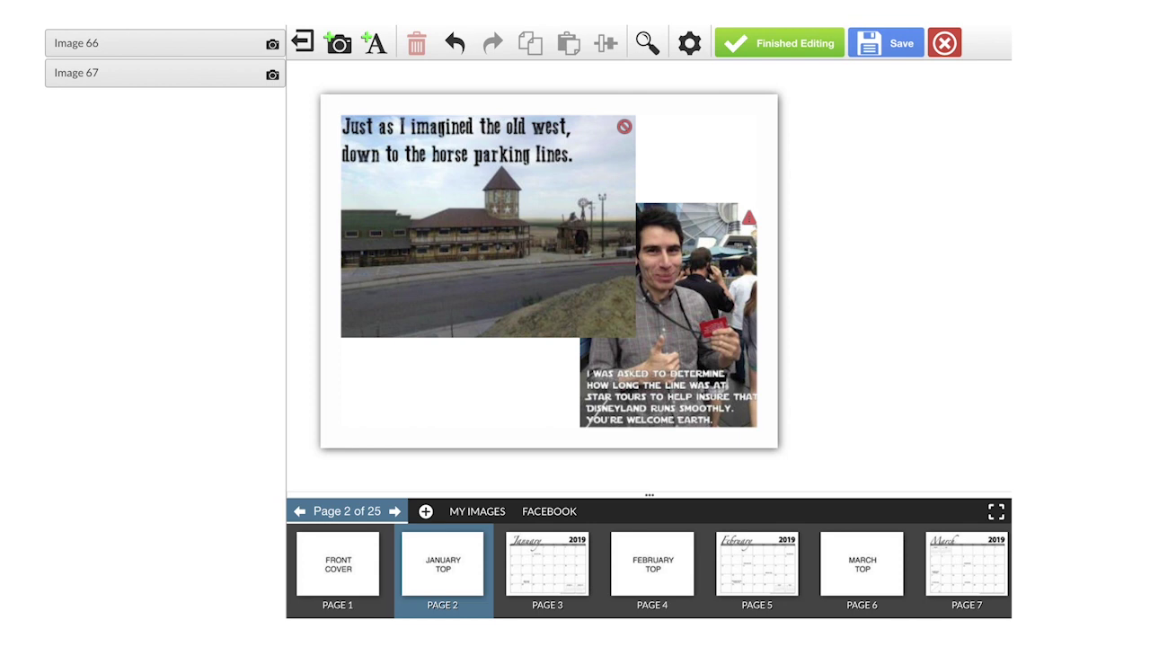
Step: Finish editing, preview pages 2 and 3 in the document review, accept the approval conditions and continue
click(786, 43)
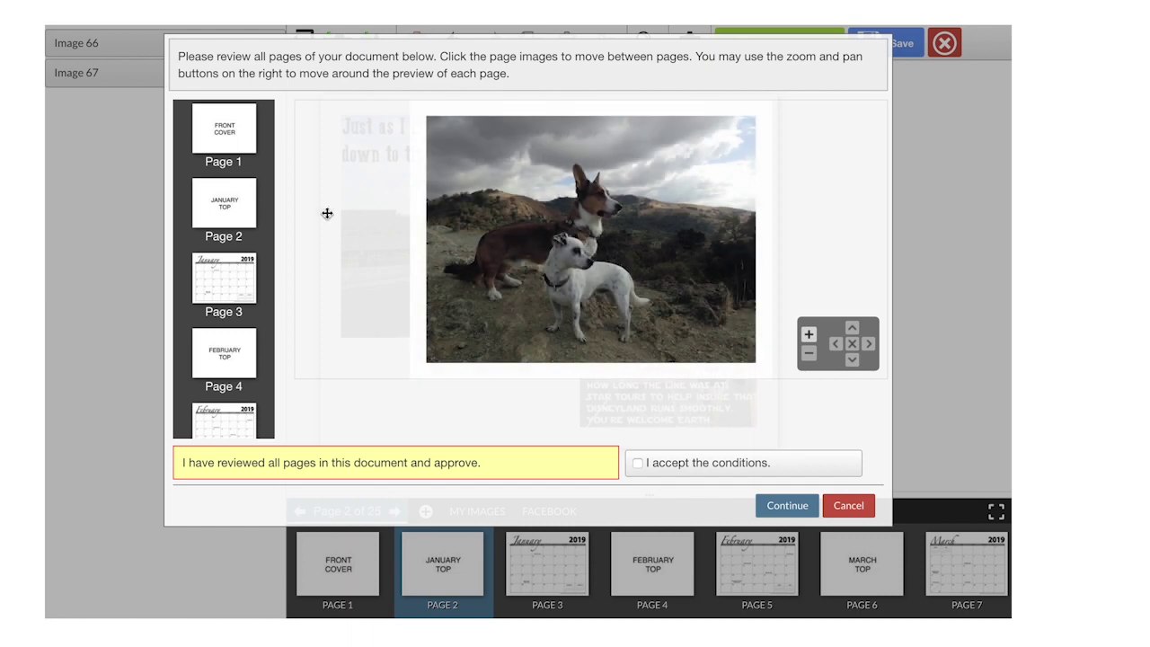
click(217, 200)
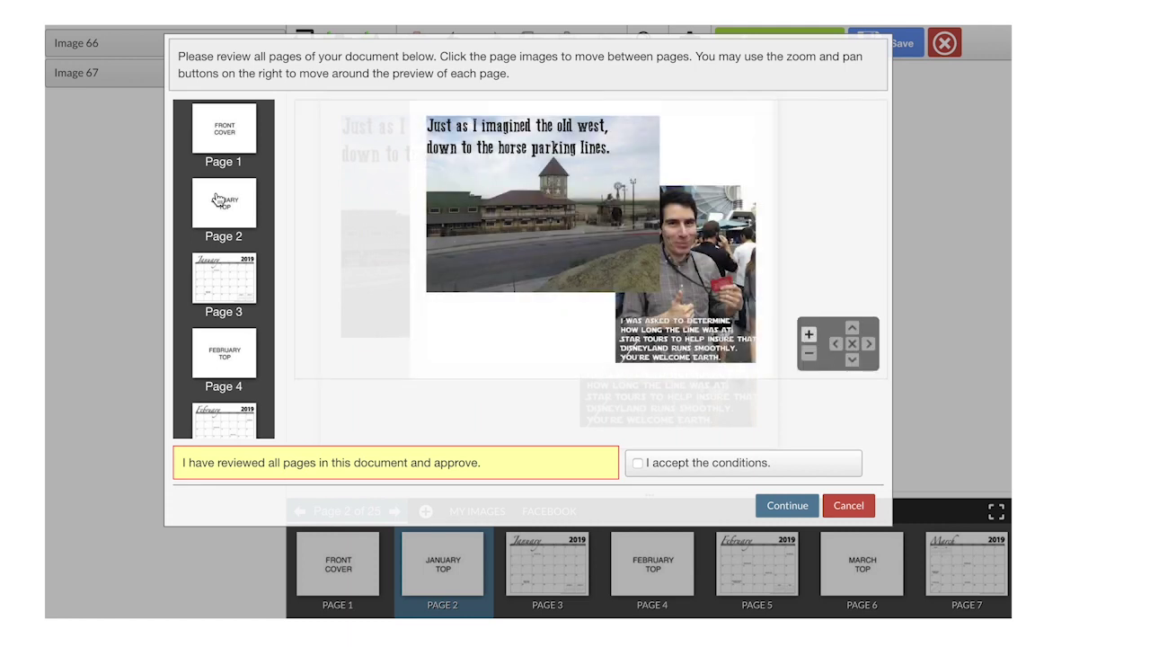
click(220, 280)
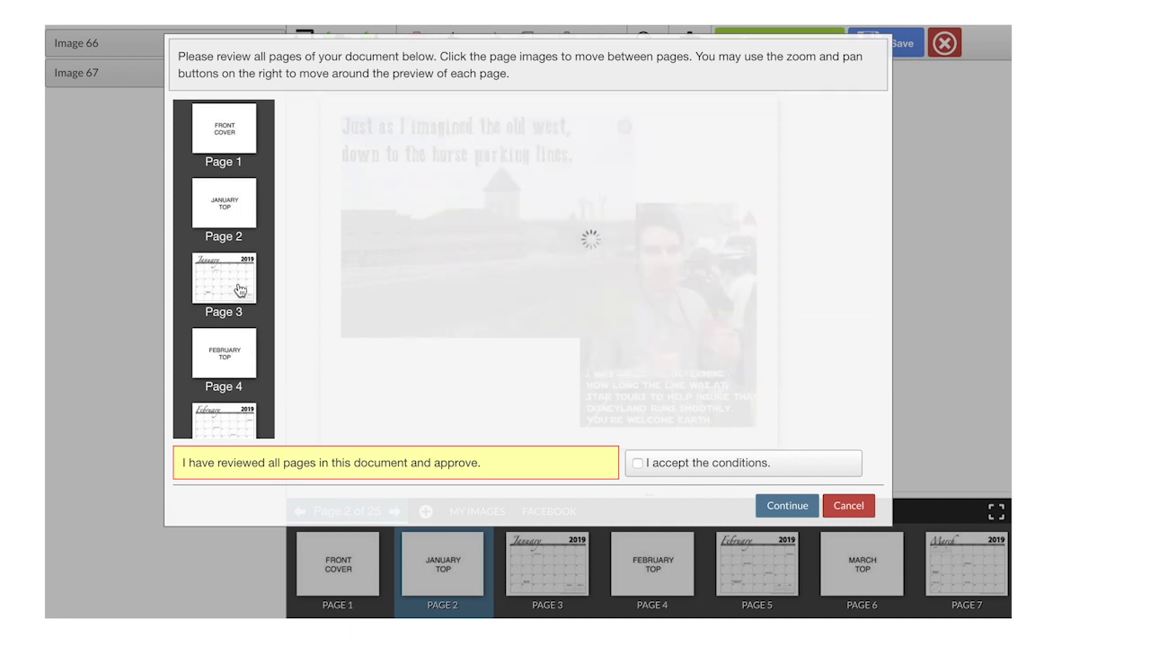
click(636, 463)
click(776, 508)
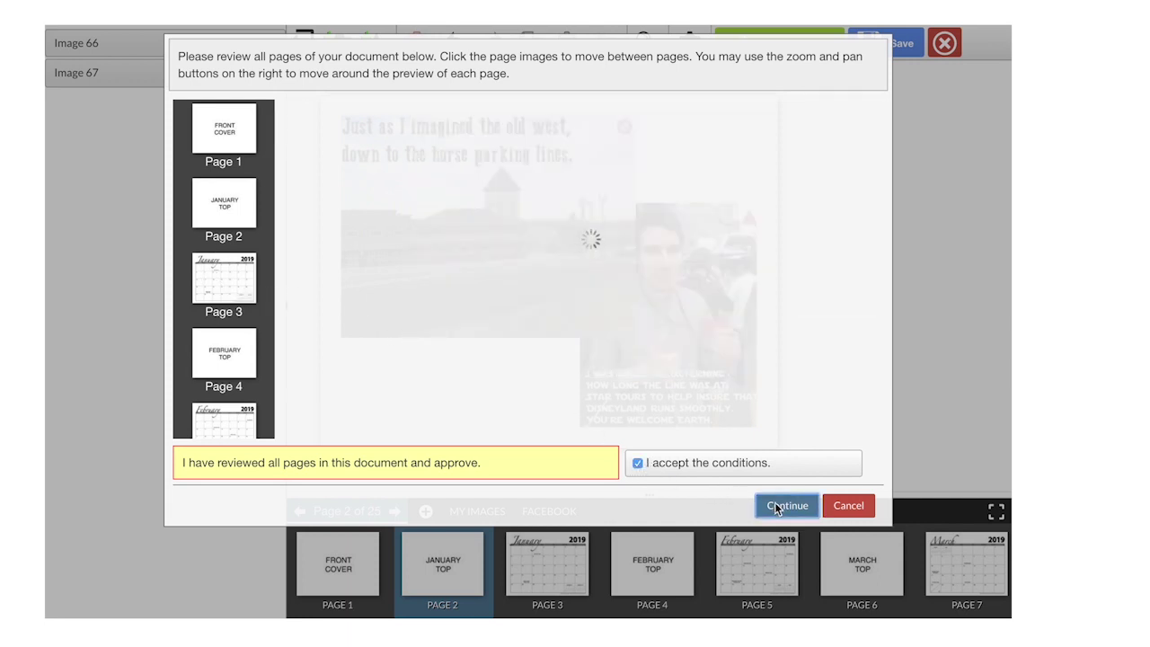